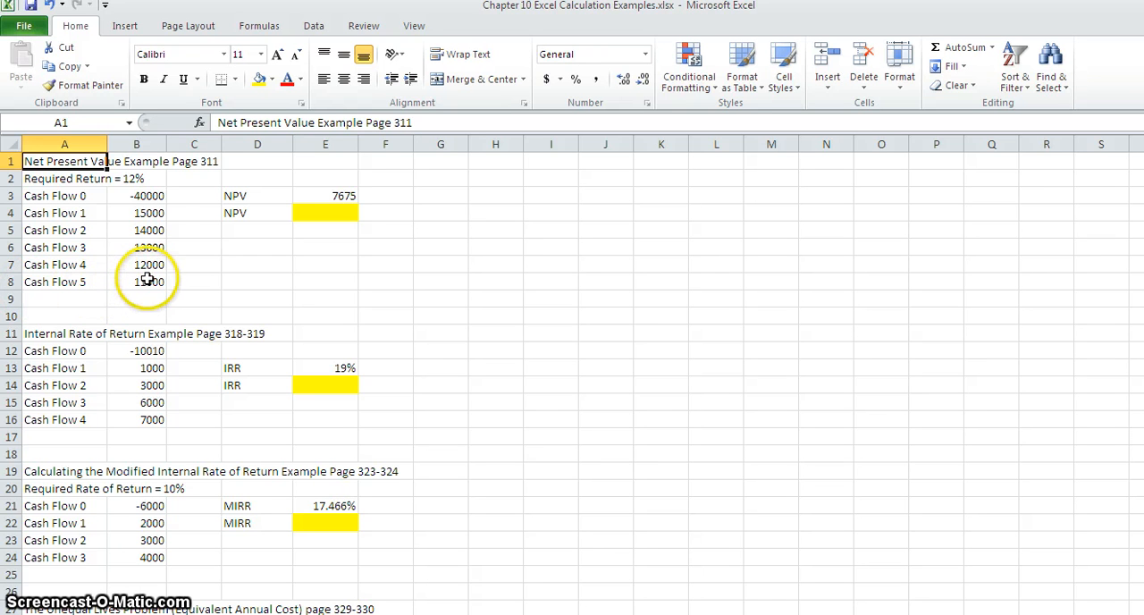
Insert the NPV function from the Financial category into the highlighted NPV cell E4.
{"action": "left_click", "coordinate": [149, 213]}
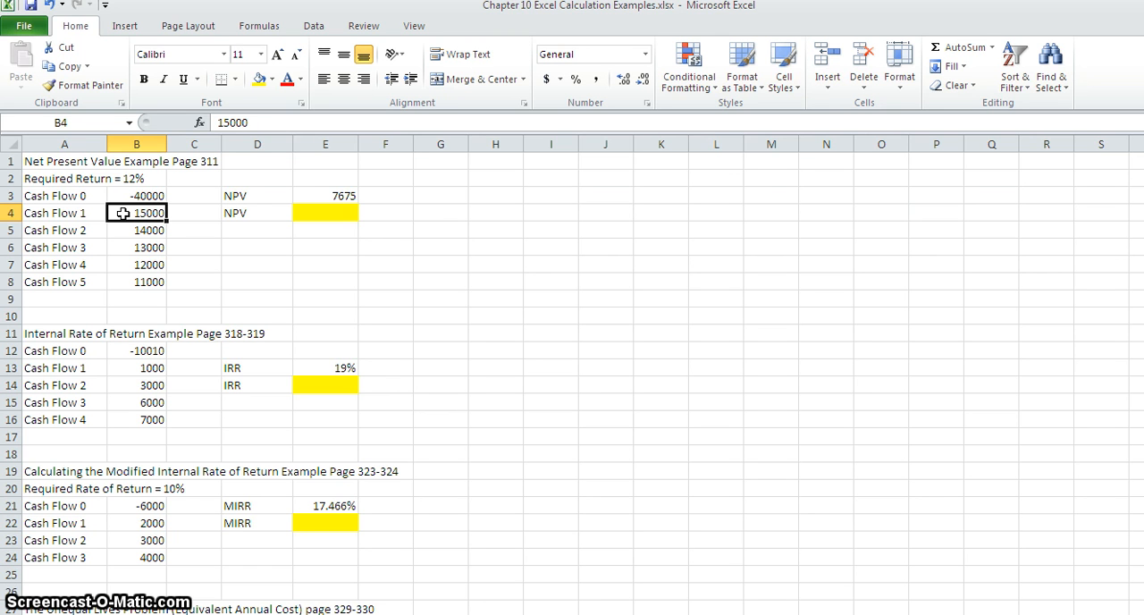
{"action": "left_click", "coordinate": [319, 194]}
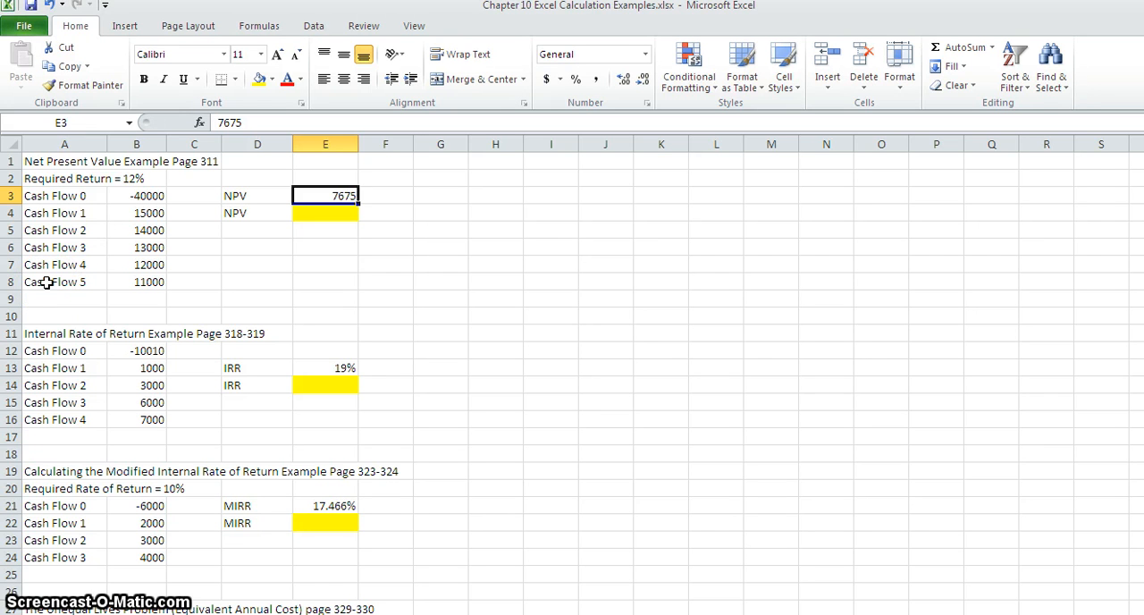
{"action": "left_click", "coordinate": [313, 211]}
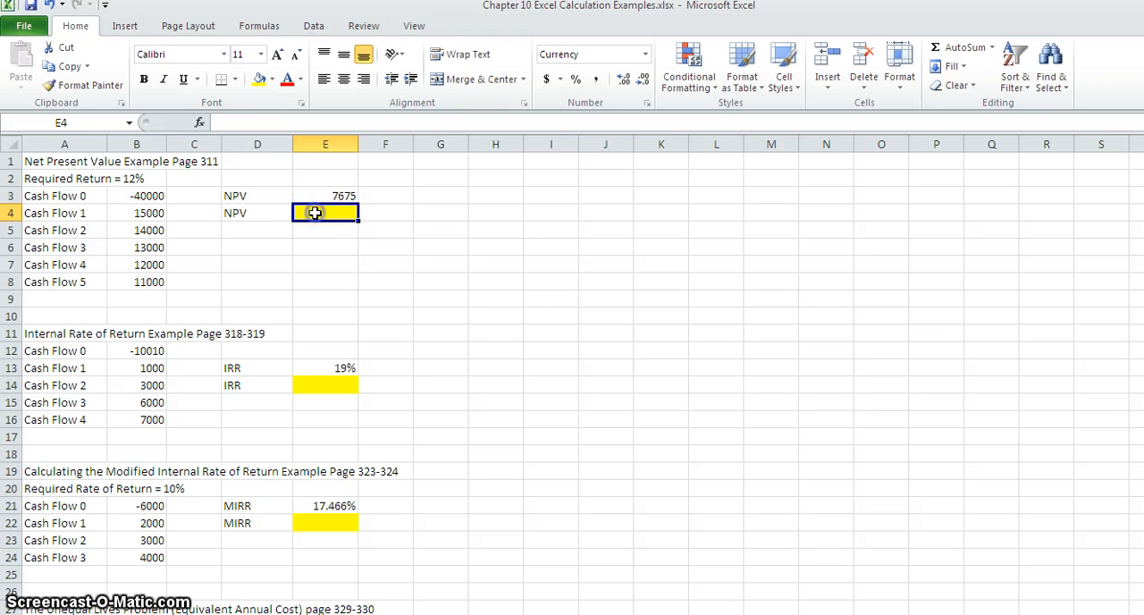
{"action": "left_click", "coordinate": [200, 123]}
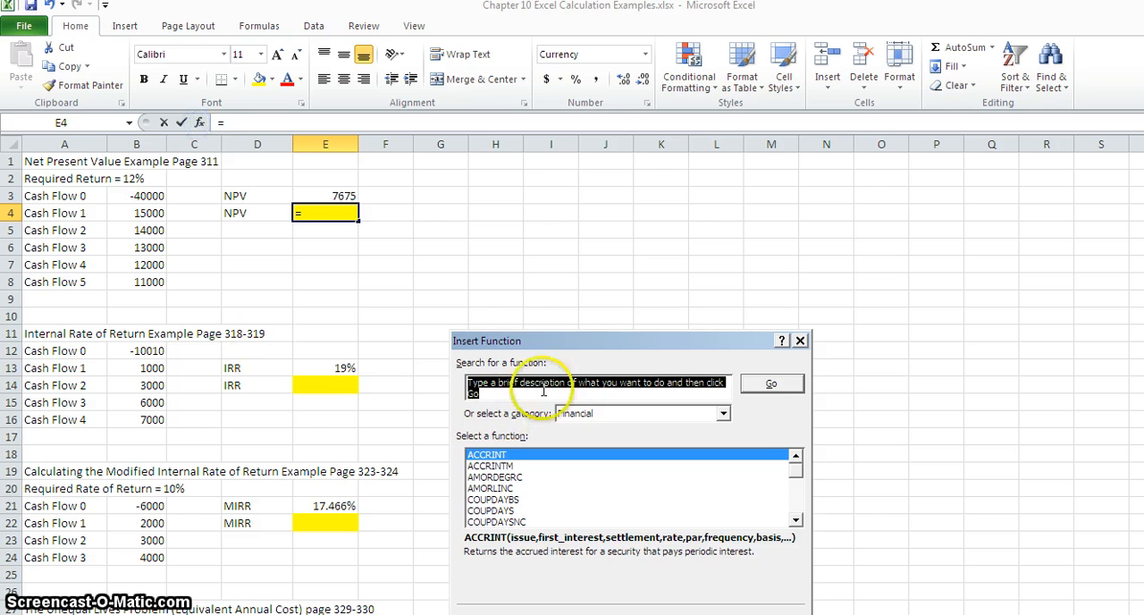
{"action": "left_click_drag", "start_coordinate": [549, 315], "coordinate": [511, 214]}
{"action": "left_click", "coordinate": [459, 358]}
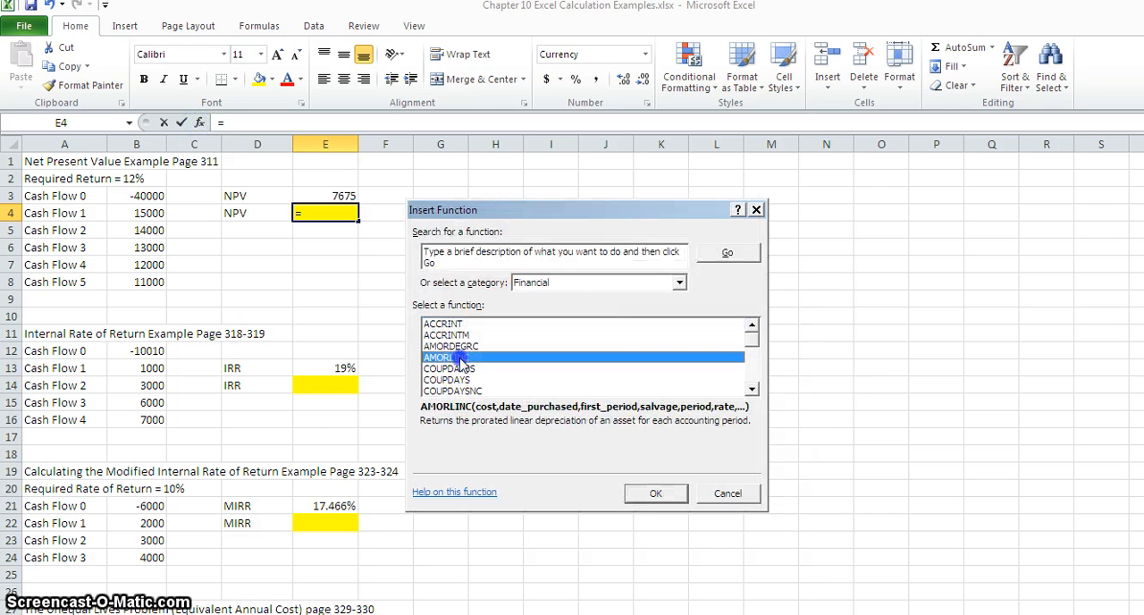
{"action": "key", "text": "n"}
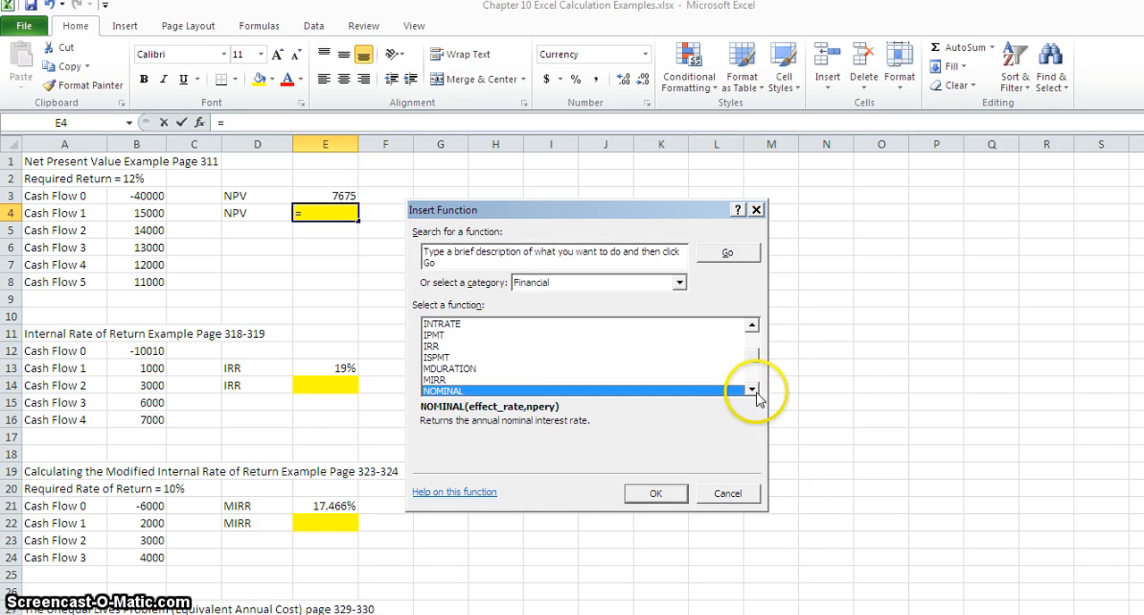
{"action": "left_click", "coordinate": [753, 390]}
{"action": "left_click", "coordinate": [753, 390]}
{"action": "left_click", "coordinate": [753, 390]}
{"action": "left_click", "coordinate": [503, 382]}
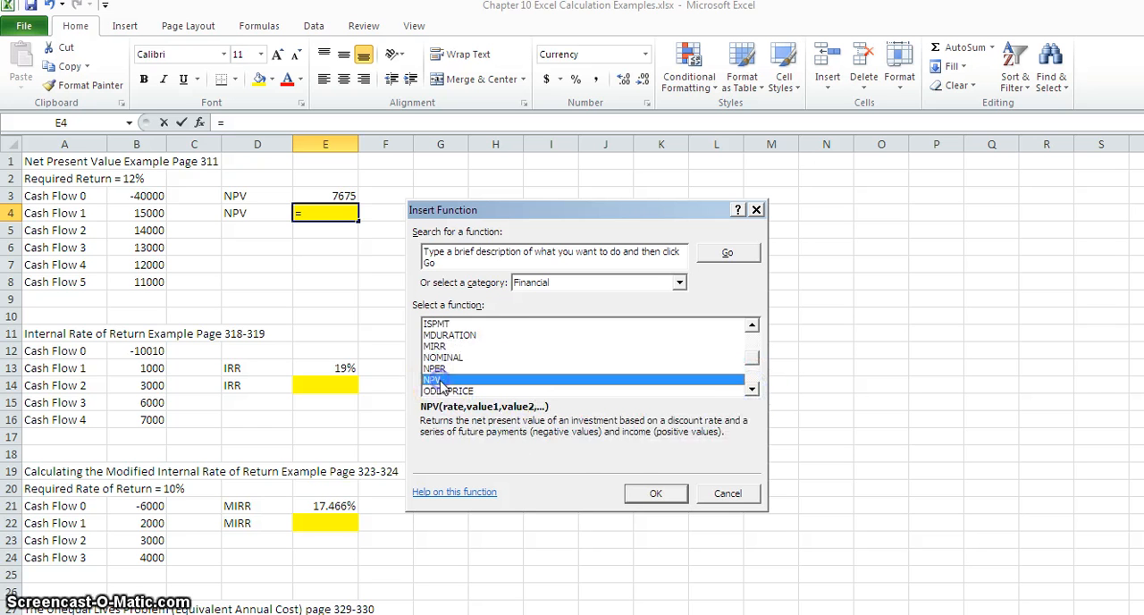
{"action": "left_click", "coordinate": [657, 492]}
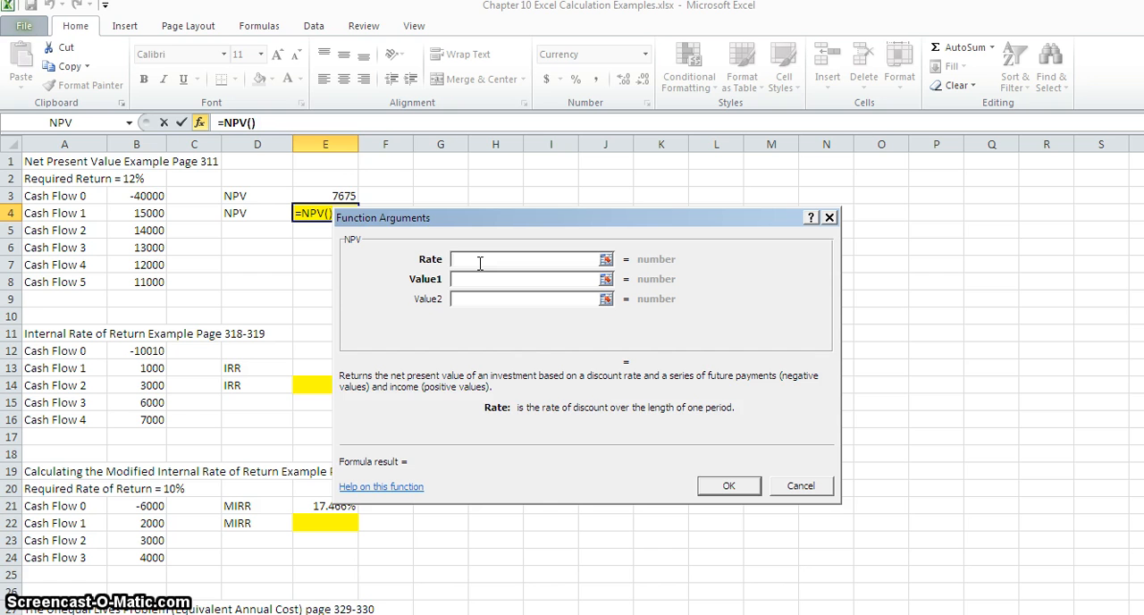
Set the NPV rate to .12 and its first value argument to the cash flows in B4:B8, completing the function.
{"action": "type", "text": ".12"}
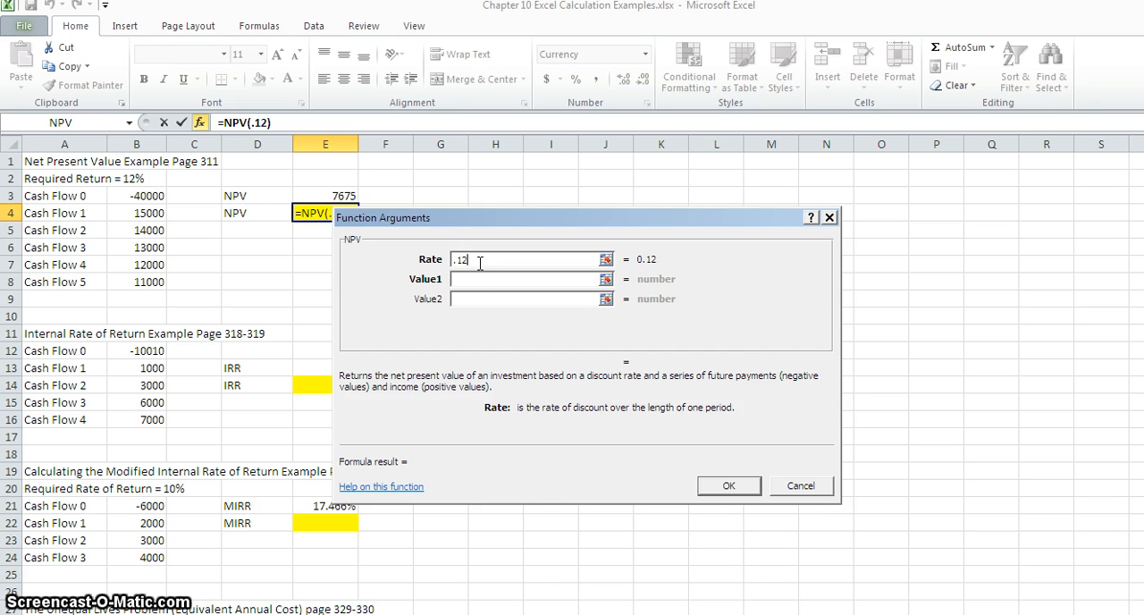
{"action": "left_click", "coordinate": [458, 278]}
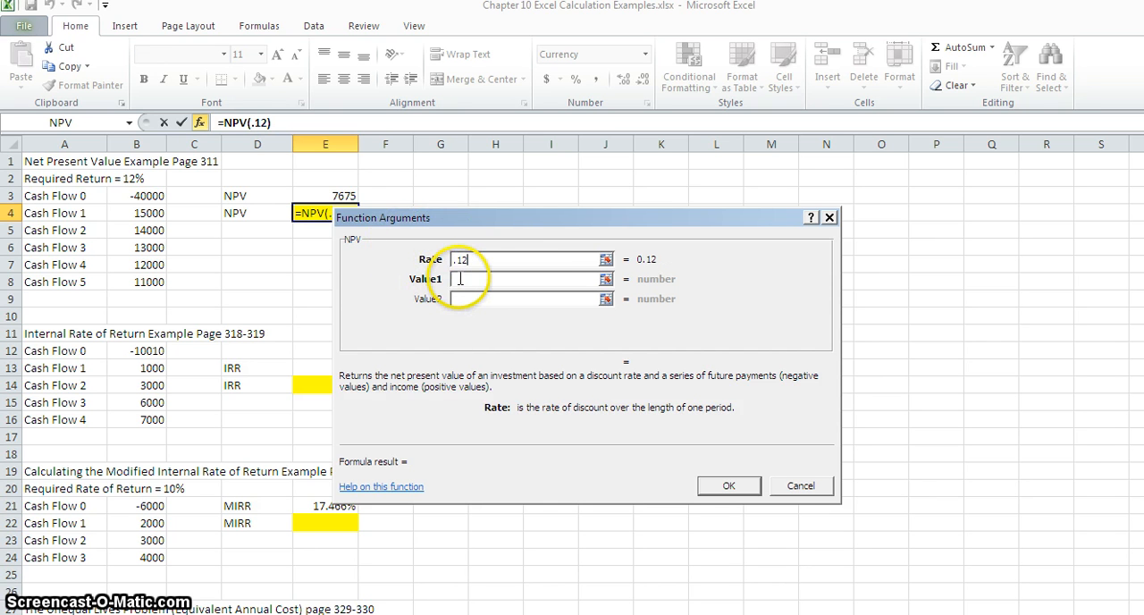
{"action": "left_click", "coordinate": [462, 278]}
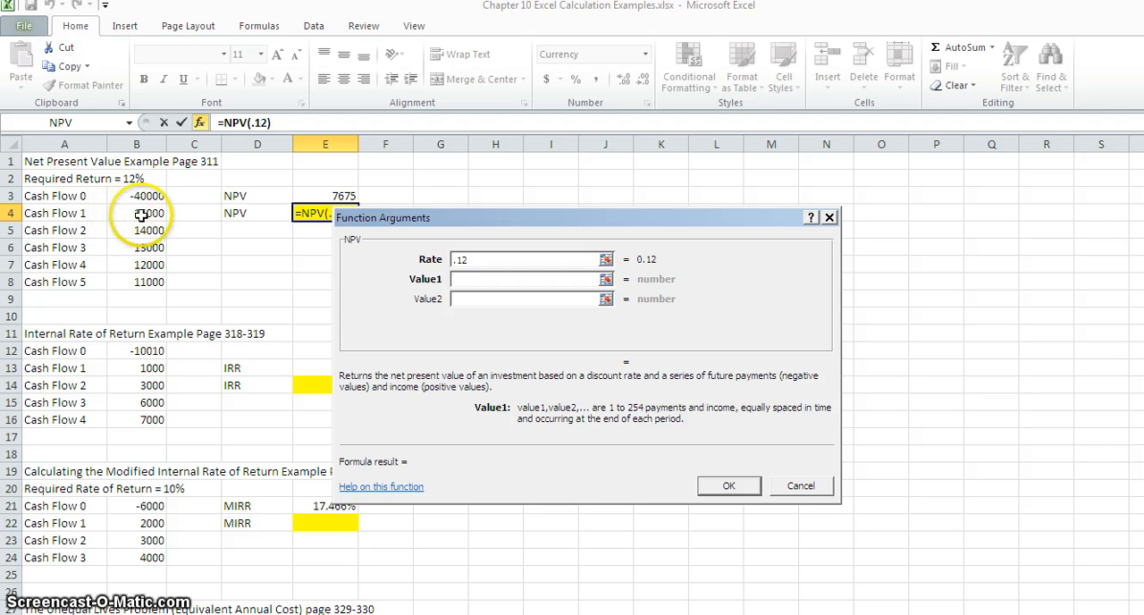
{"action": "left_click_drag", "start_coordinate": [140, 213], "coordinate": [145, 282]}
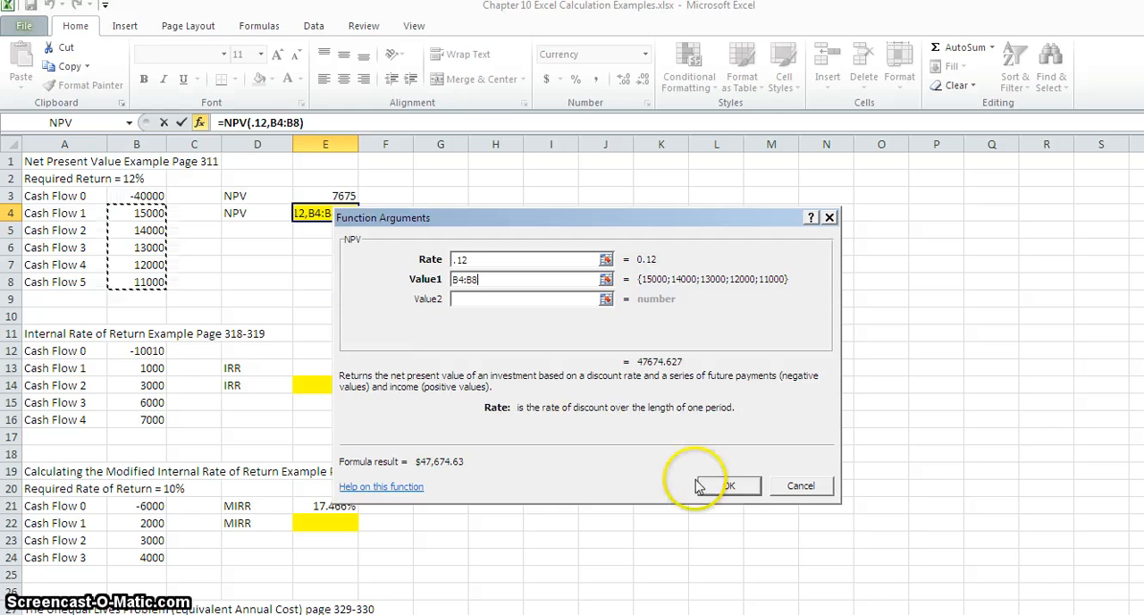
{"action": "left_click", "coordinate": [728, 488]}
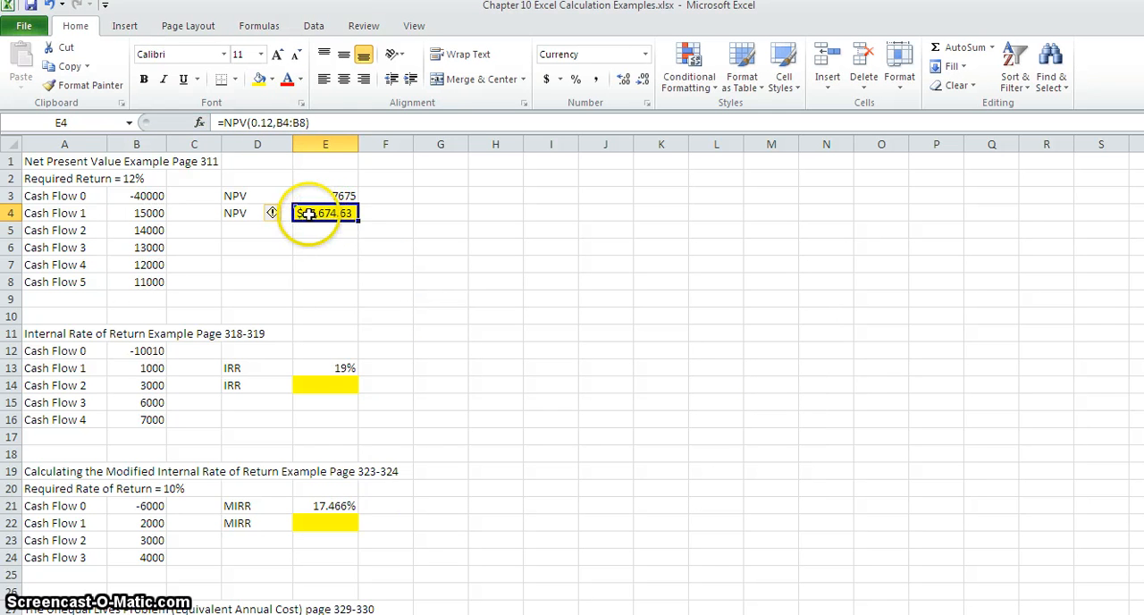
Append -40000 to the NPV formula in E4 to subtract the initial investment.
{"action": "left_click", "coordinate": [321, 119]}
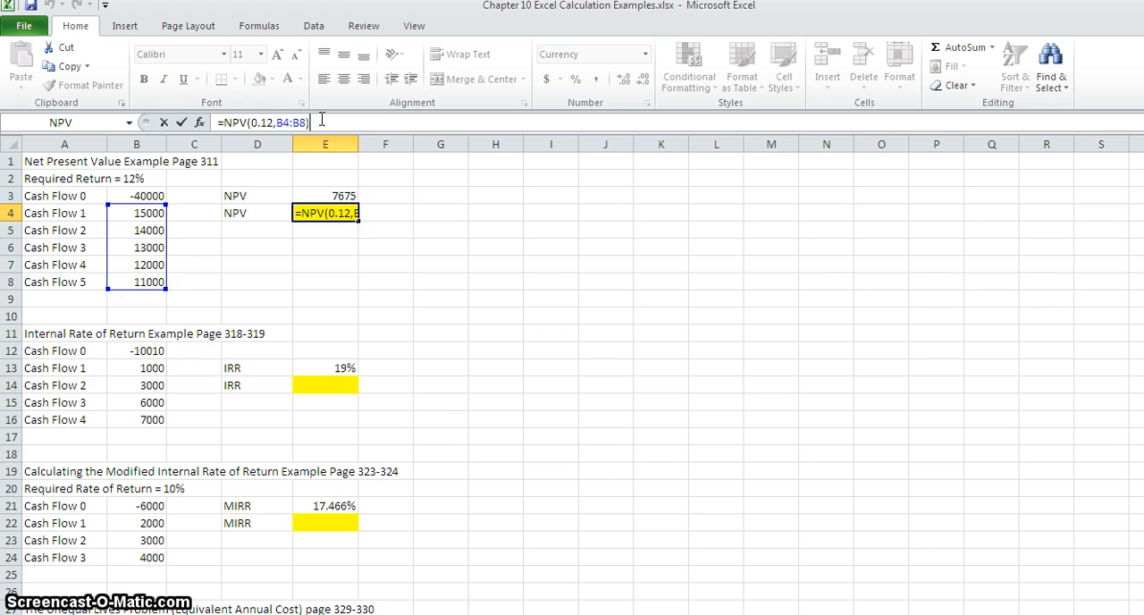
{"action": "type", "text": "-40000"}
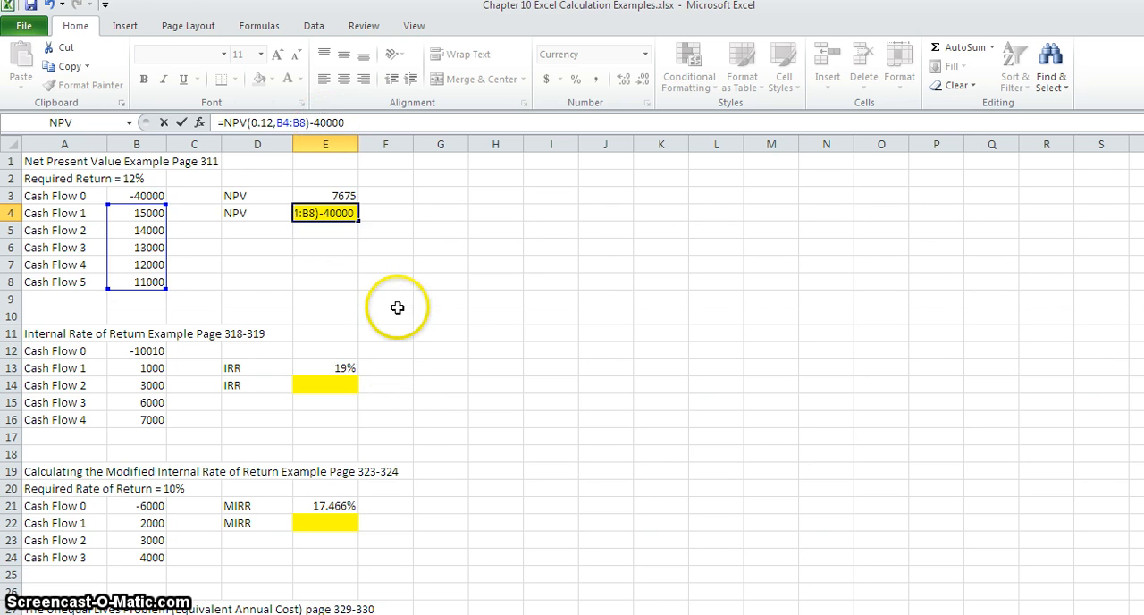
{"action": "key", "text": "Return"}
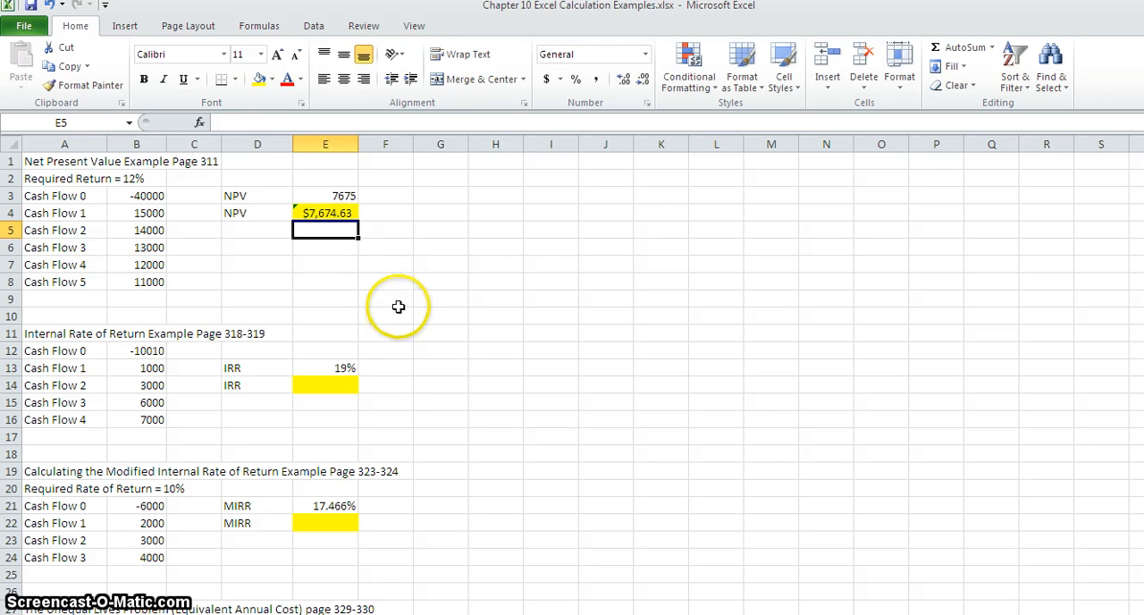
{"action": "left_click", "coordinate": [320, 211]}
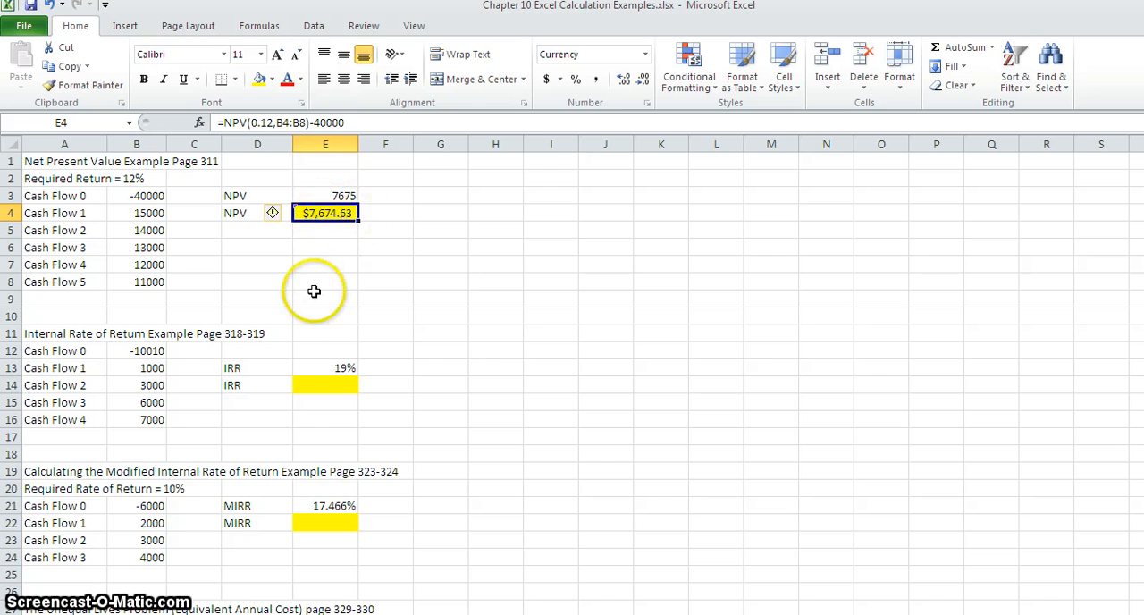
Insert the IRR function from the Financial category into the highlighted IRR cell E14.
{"action": "left_click", "coordinate": [325, 386]}
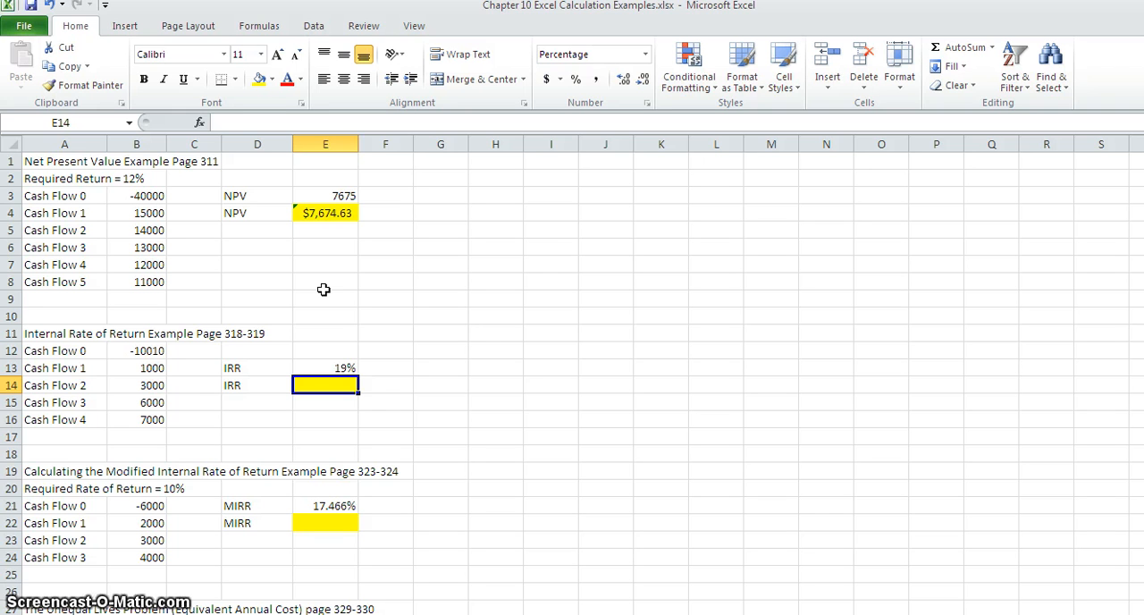
{"action": "left_click", "coordinate": [333, 388]}
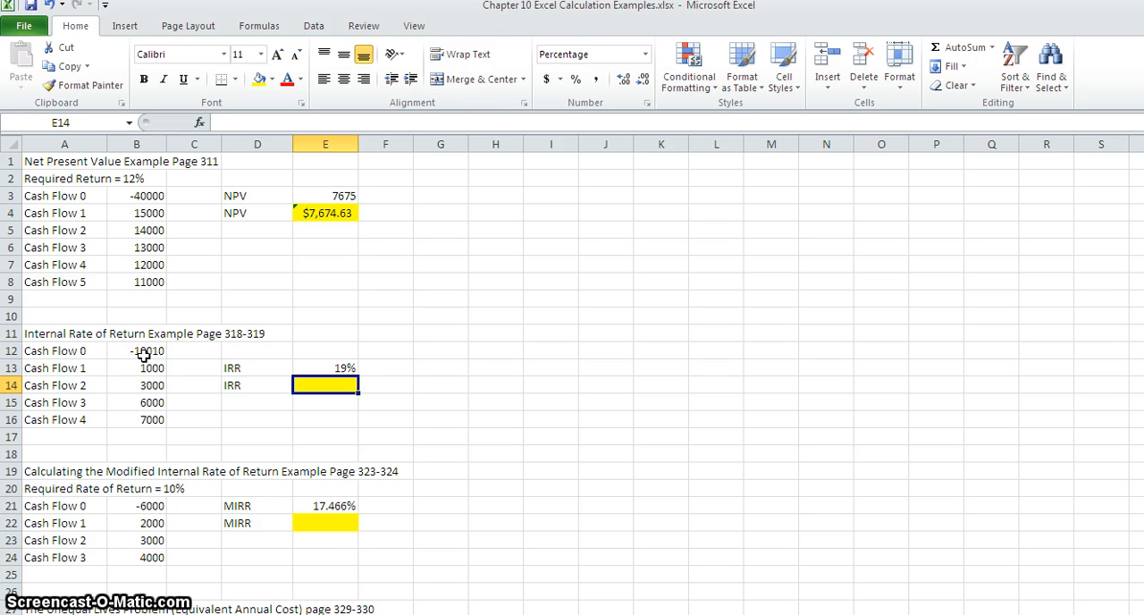
{"action": "left_click", "coordinate": [200, 122]}
{"action": "left_click", "coordinate": [466, 371]}
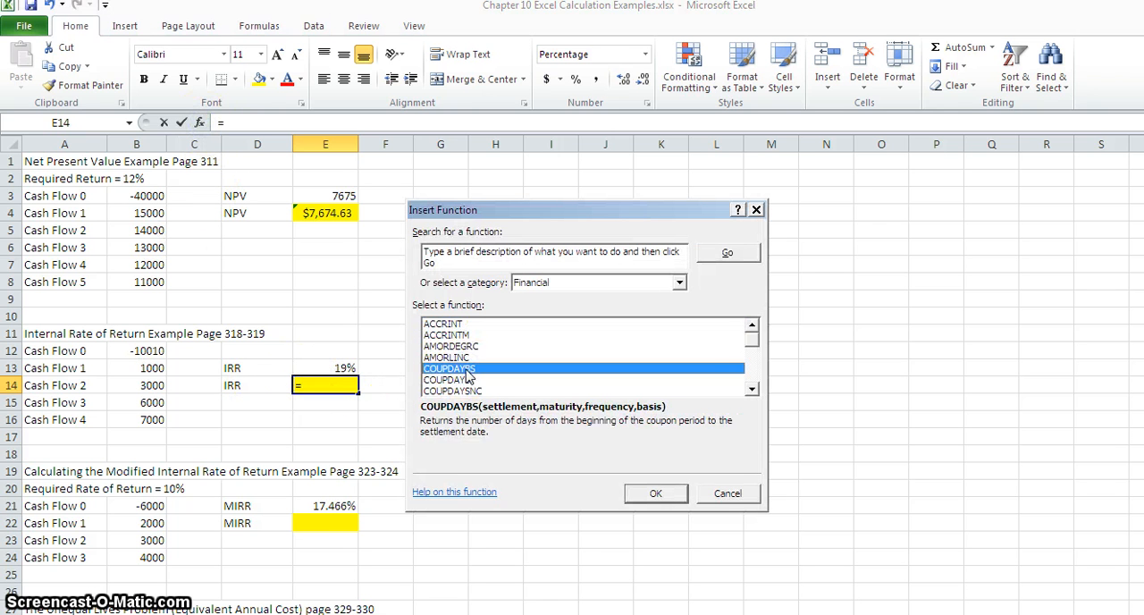
{"action": "key", "text": "i"}
{"action": "left_click", "coordinate": [752, 389]}
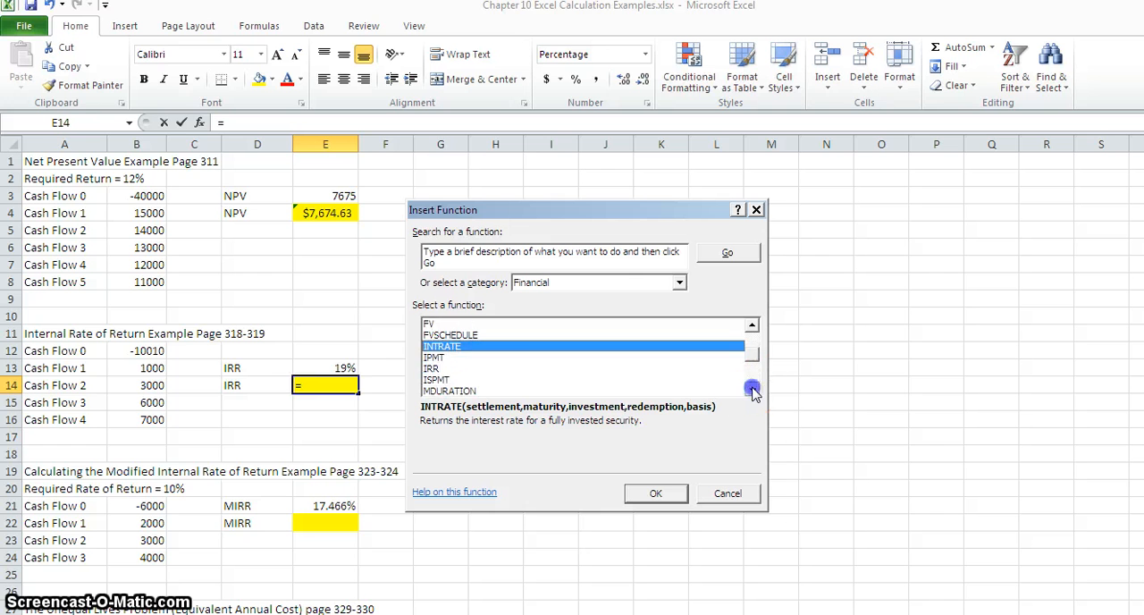
{"action": "left_click", "coordinate": [464, 361]}
{"action": "left_click", "coordinate": [655, 491]}
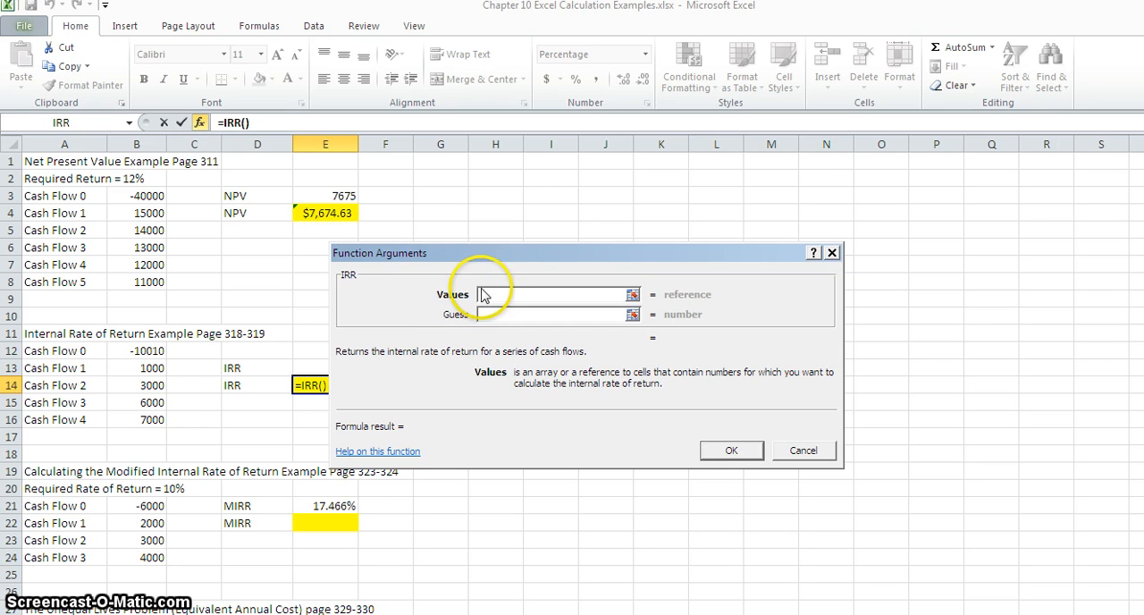
Use cash flows B12:B16 as the IRR values and complete the function in E14.
{"action": "left_click", "coordinate": [136, 352]}
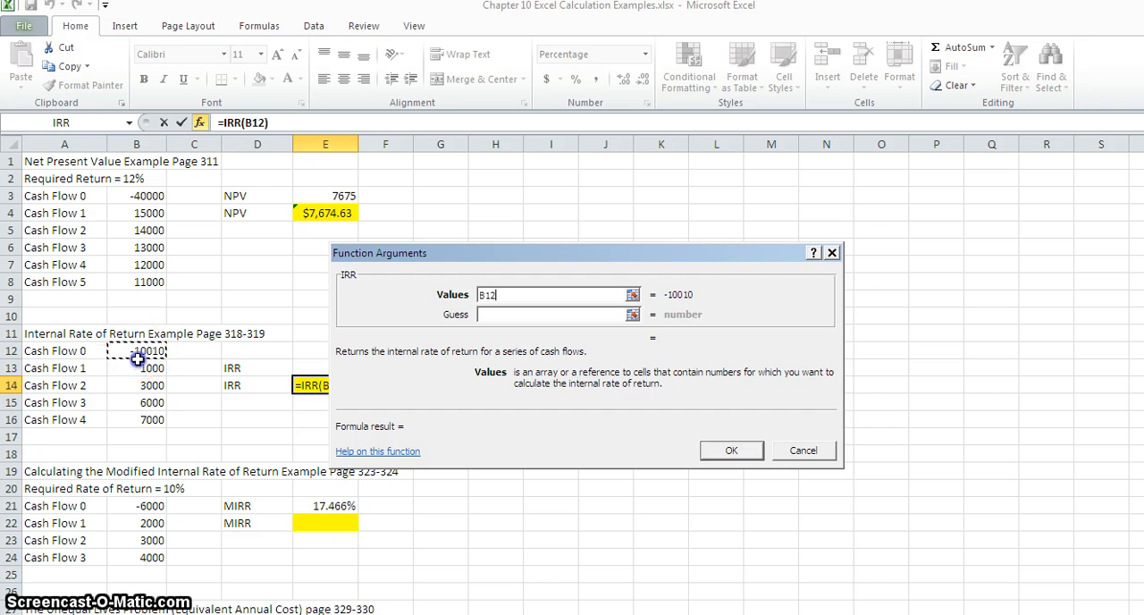
{"action": "left_click_drag", "start_coordinate": [136, 359], "coordinate": [145, 419]}
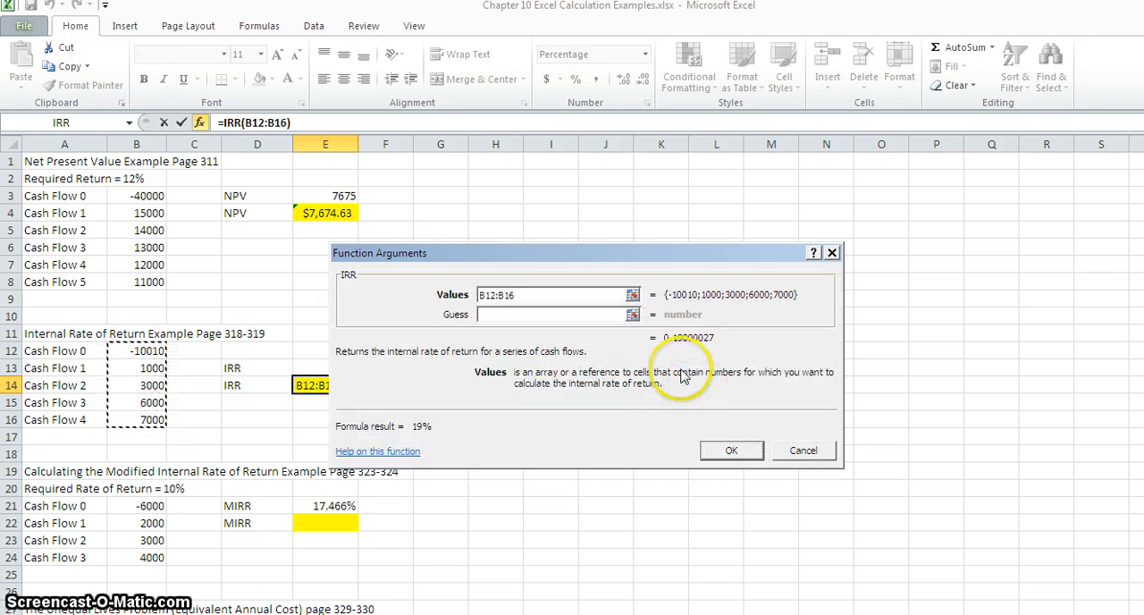
{"action": "left_click", "coordinate": [729, 452]}
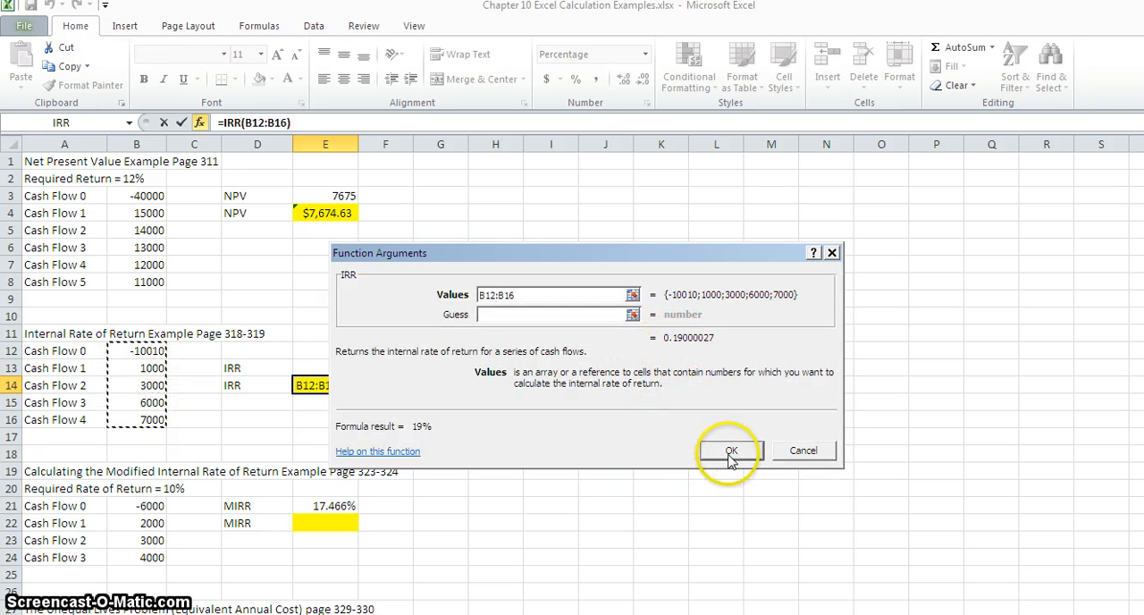
{"action": "left_click", "coordinate": [314, 386]}
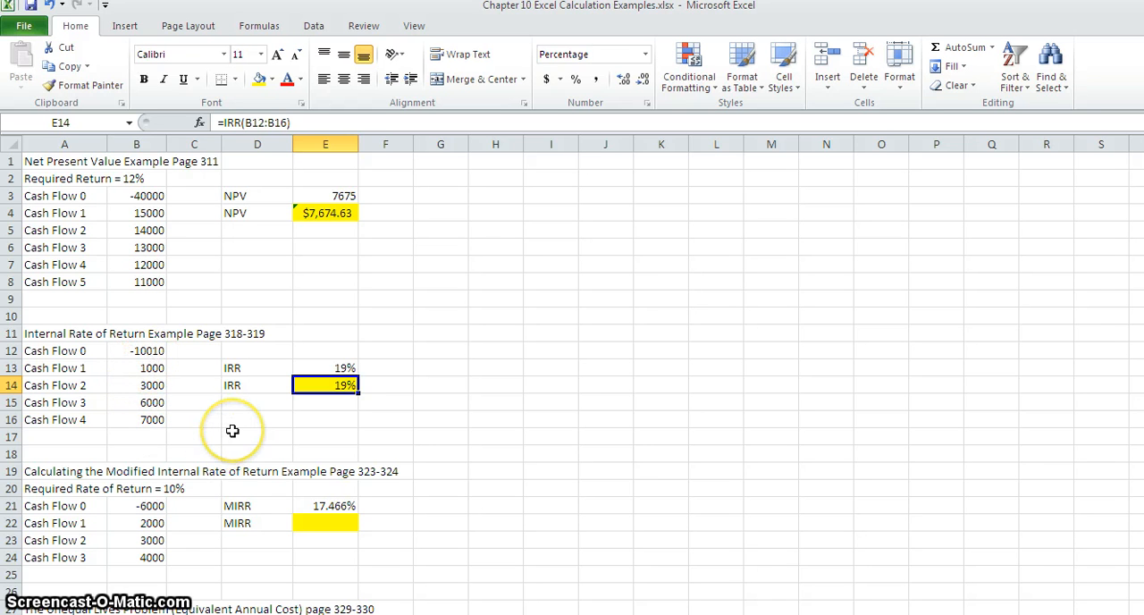
Examine the required rate and cash flows of the modified internal rate of return example.
{"action": "scroll", "coordinate": [233, 431], "scroll_direction": "down", "scroll_amount": 2}
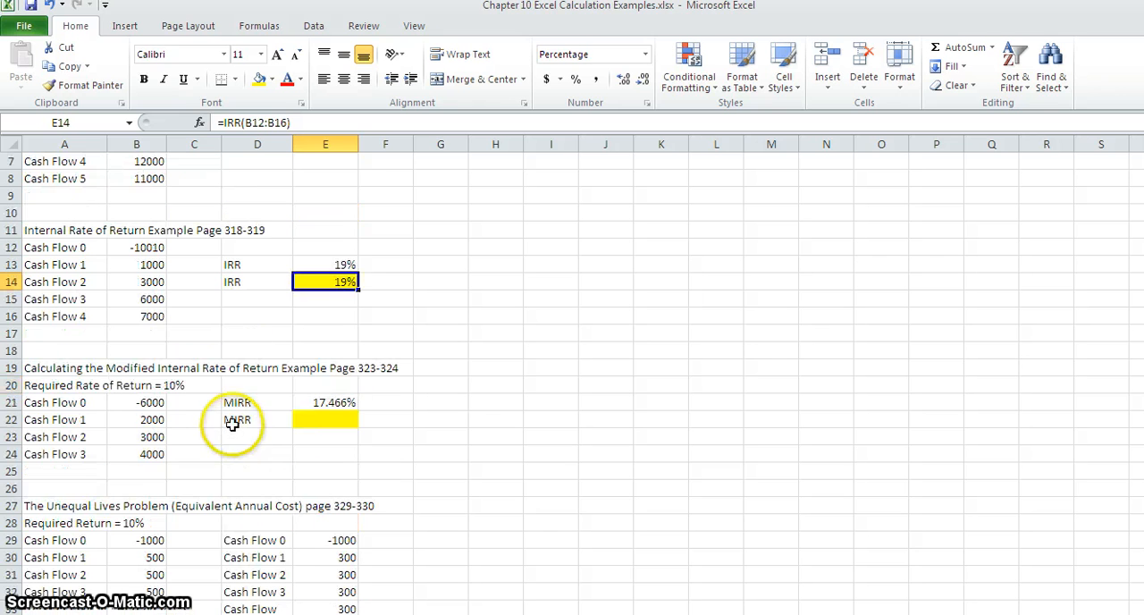
{"action": "left_click", "coordinate": [328, 418]}
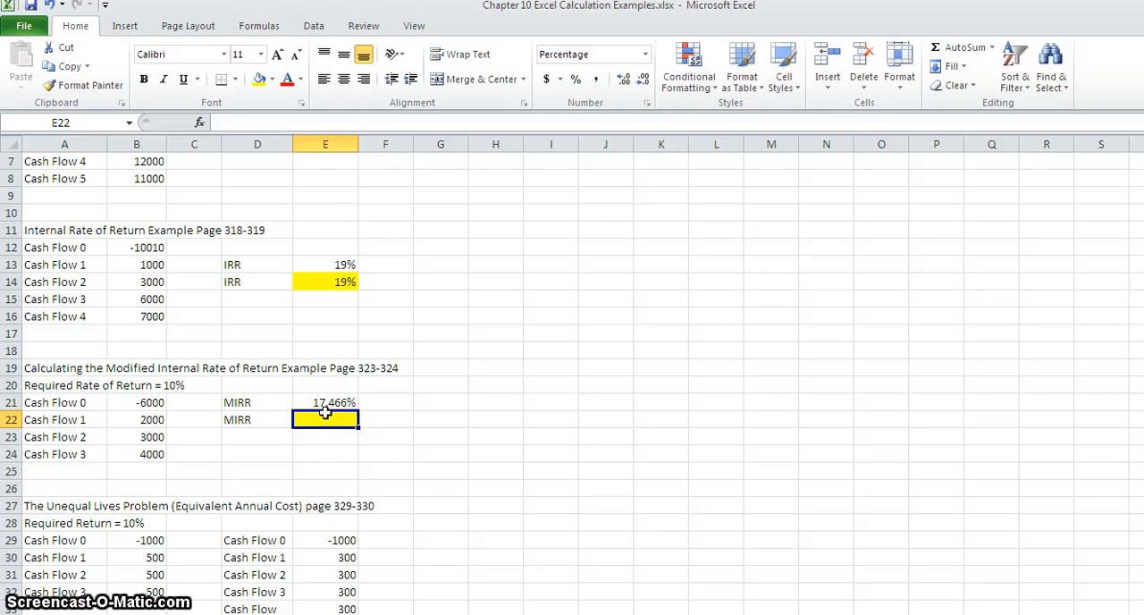
{"action": "left_click", "coordinate": [327, 419]}
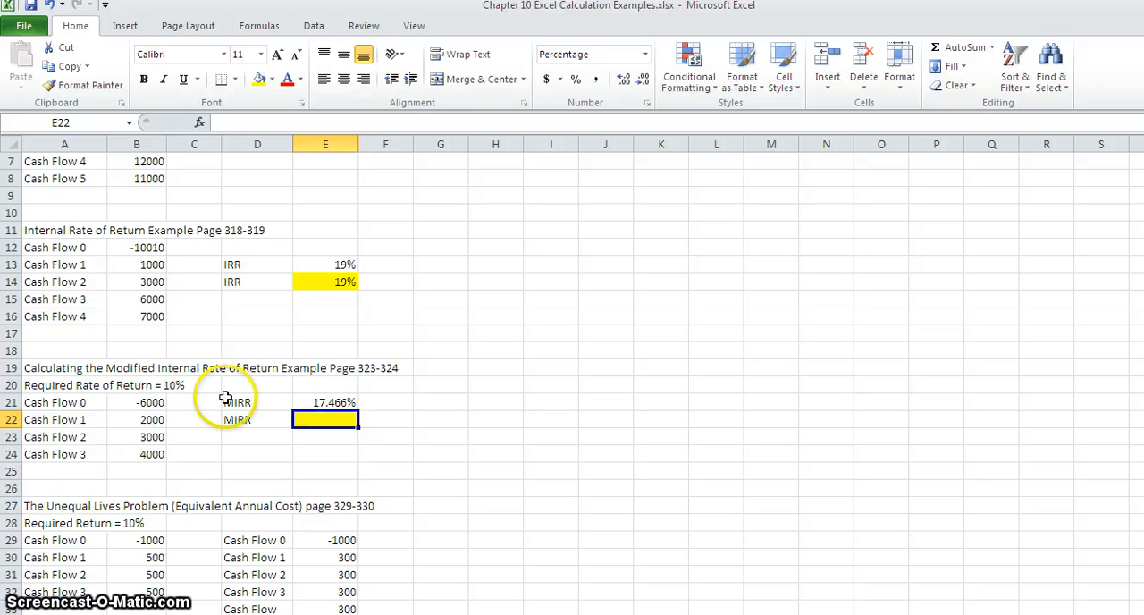
{"action": "left_click", "coordinate": [145, 384]}
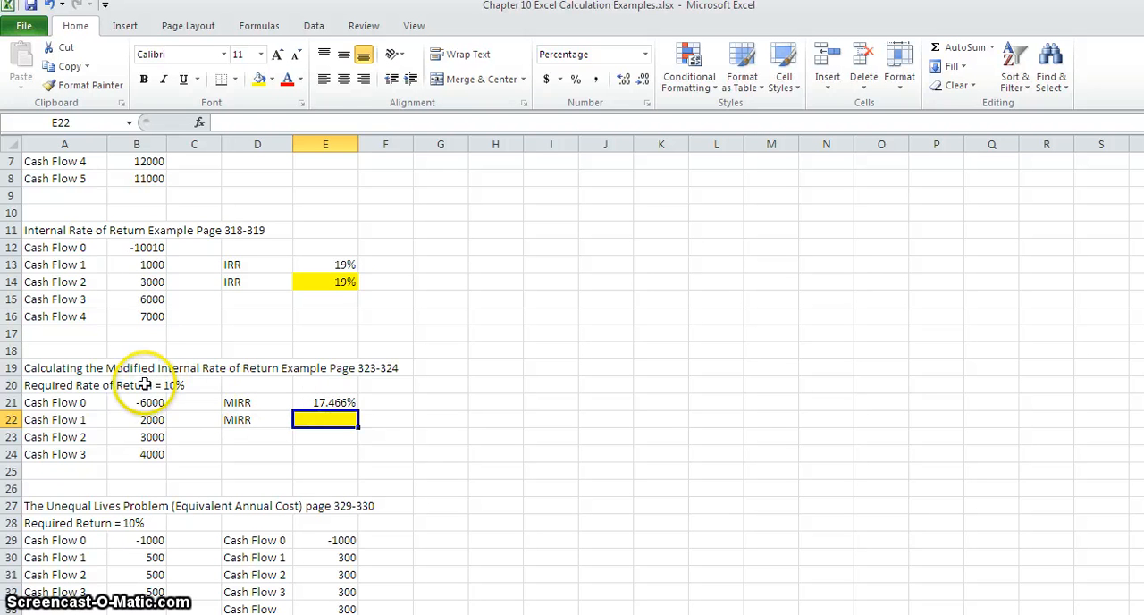
{"action": "left_click", "coordinate": [145, 420]}
{"action": "left_click", "coordinate": [148, 437]}
{"action": "left_click", "coordinate": [143, 454]}
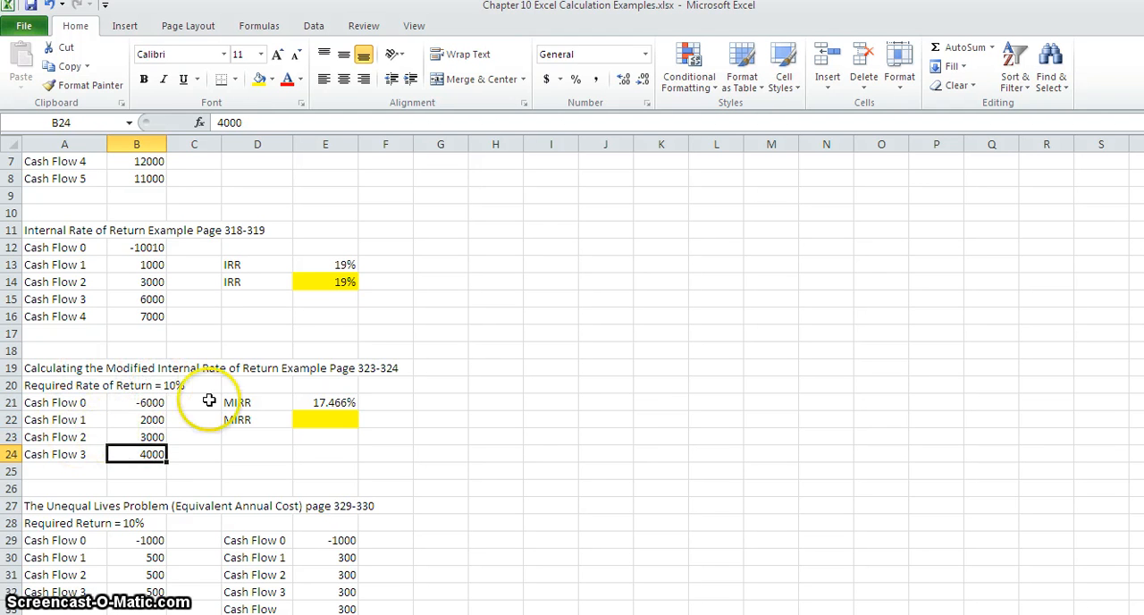
Insert the MIRR function from the Financial category into the highlighted MIRR cell E22.
{"action": "left_click", "coordinate": [317, 417]}
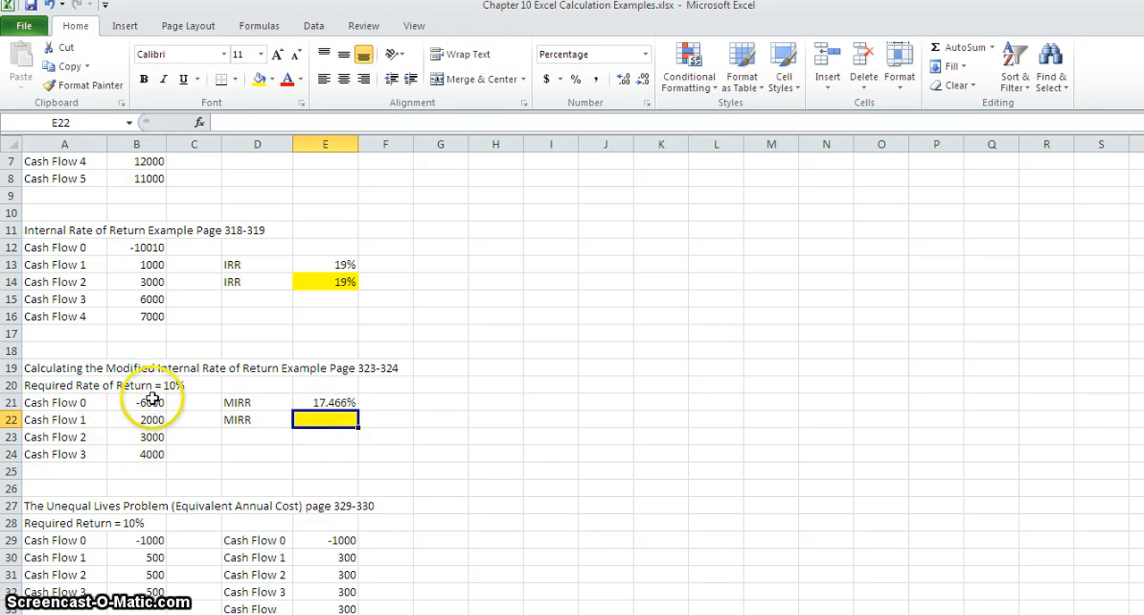
{"action": "left_click", "coordinate": [200, 122]}
{"action": "left_click", "coordinate": [470, 380]}
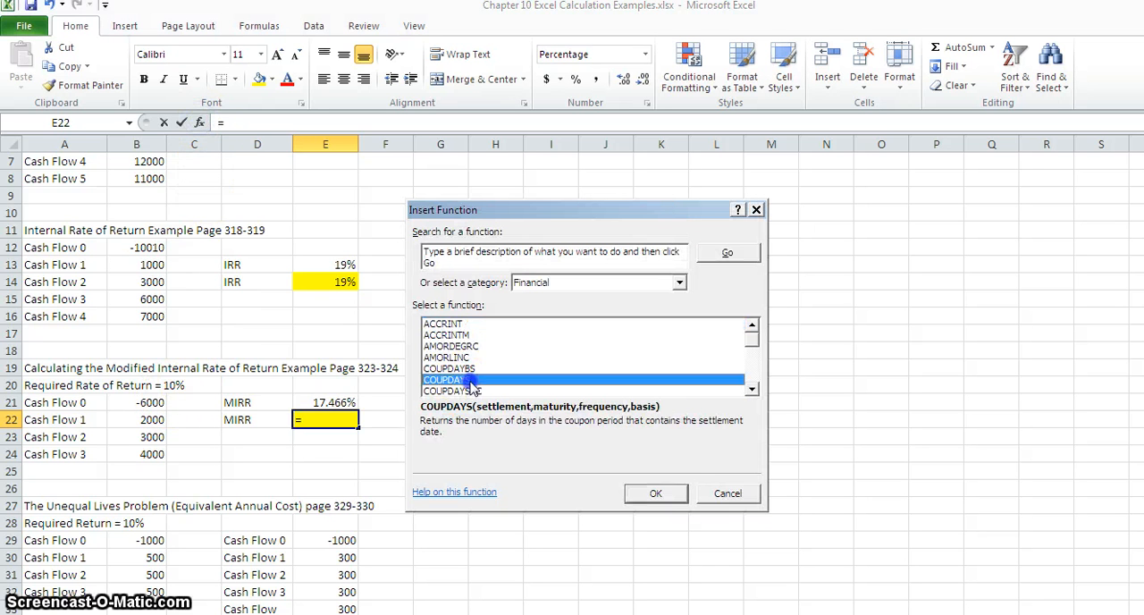
{"action": "key", "text": "m"}
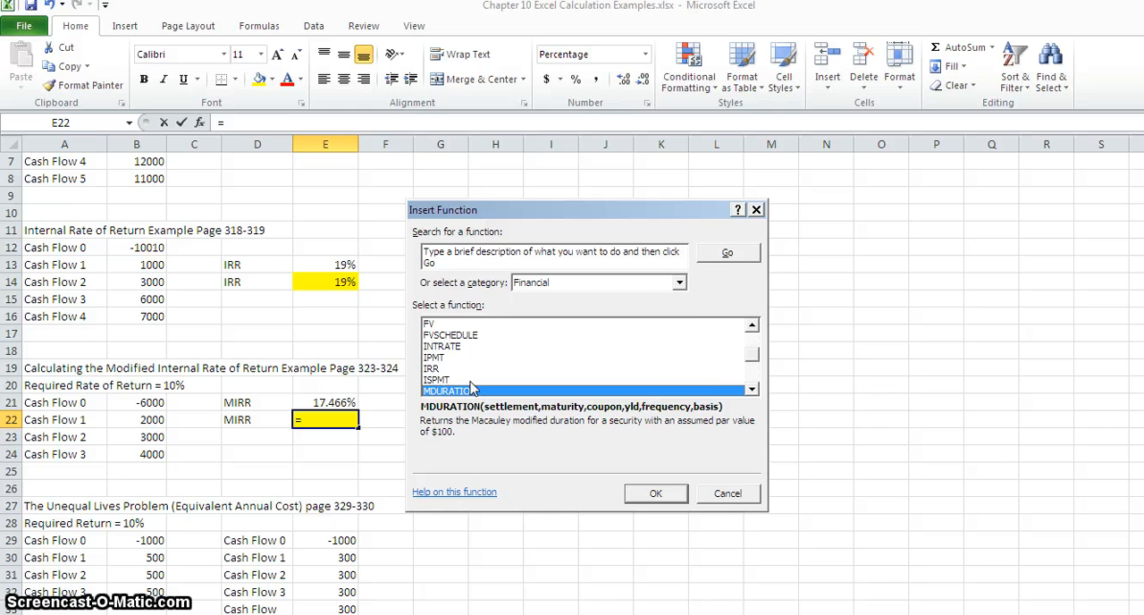
{"action": "left_click", "coordinate": [752, 388]}
{"action": "left_click", "coordinate": [434, 368]}
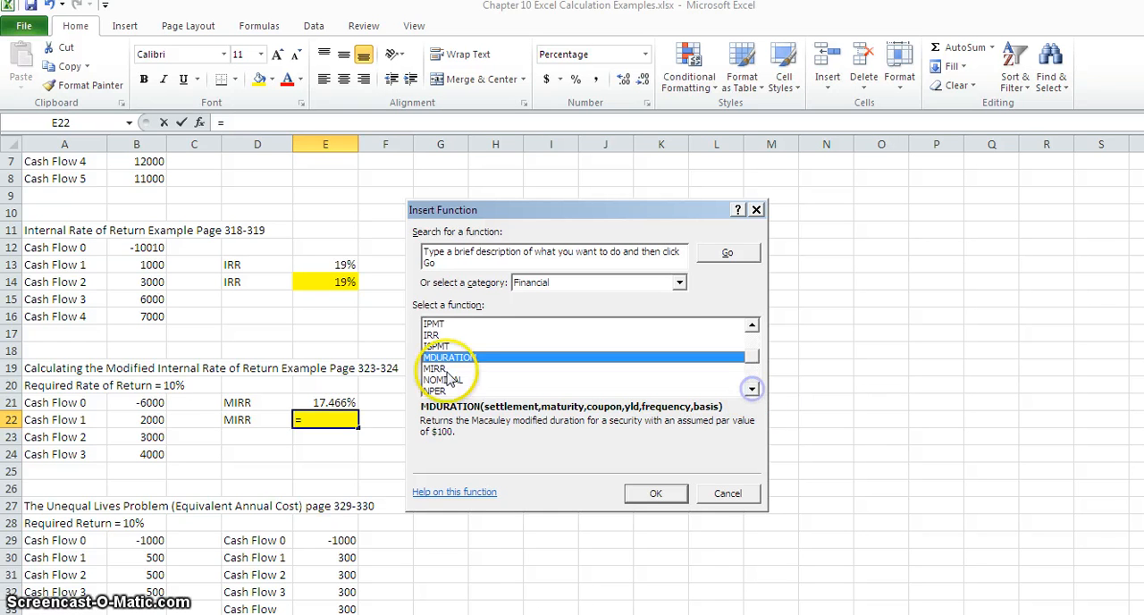
{"action": "left_click", "coordinate": [653, 493]}
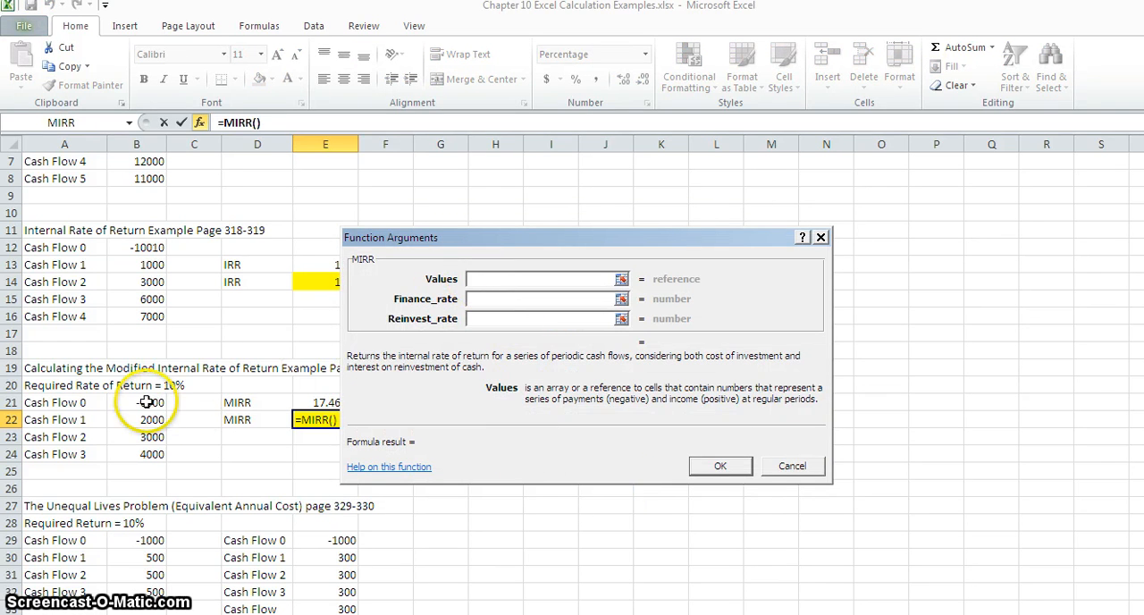
Complete the MIRR function with cash flows B21:B24 as values and .10 for both the finance rate and the reinvestment rate.
{"action": "left_click_drag", "start_coordinate": [148, 402], "coordinate": [149, 452]}
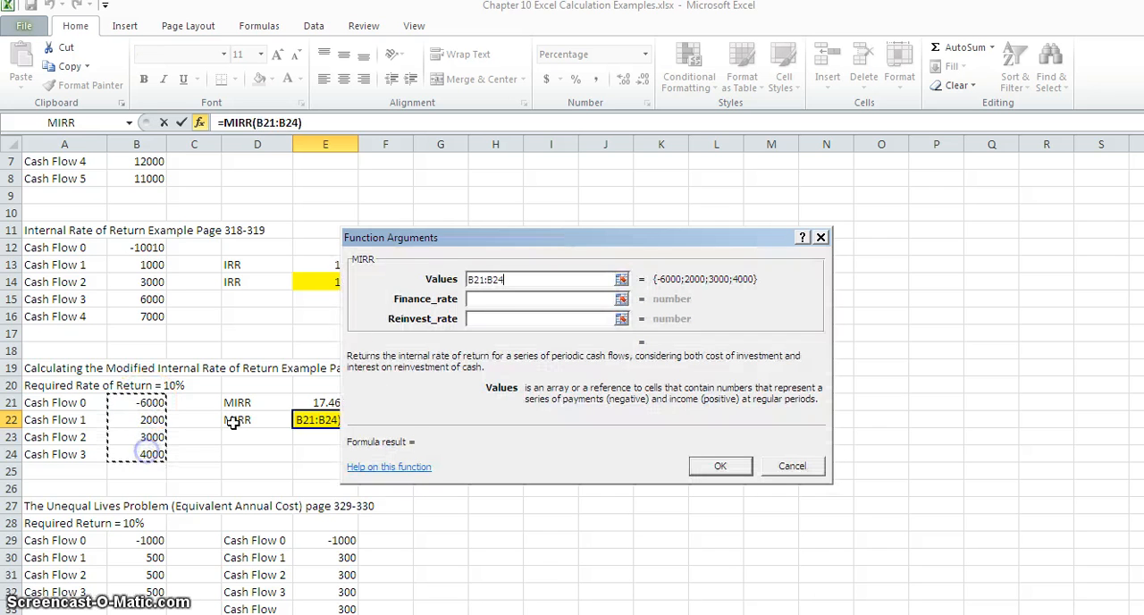
{"action": "left_click", "coordinate": [491, 298]}
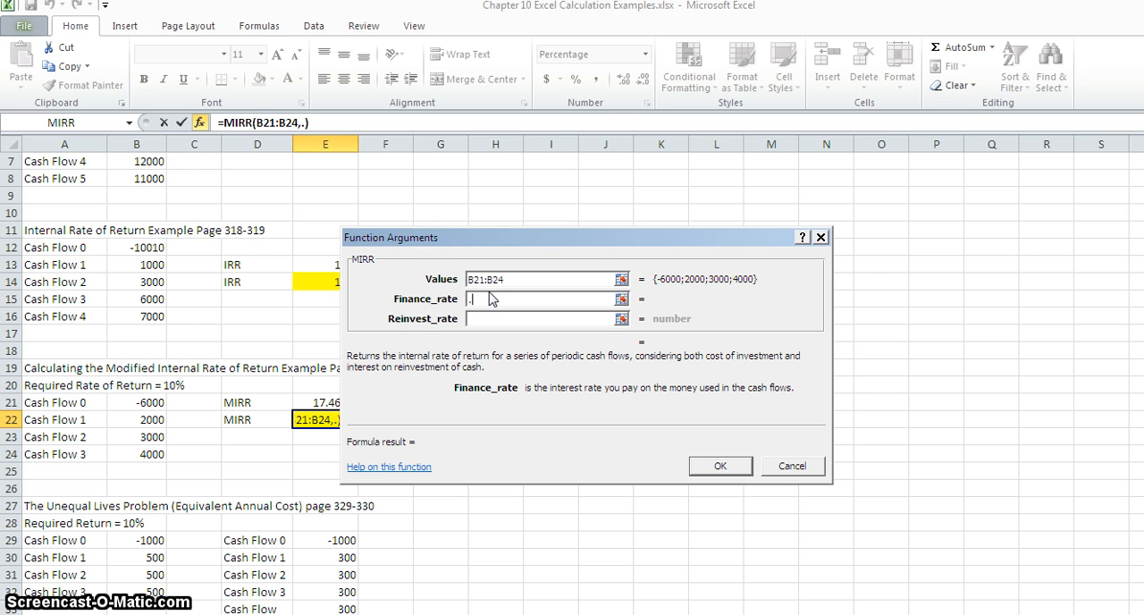
{"action": "type", "text": ".10"}
{"action": "left_click", "coordinate": [476, 320]}
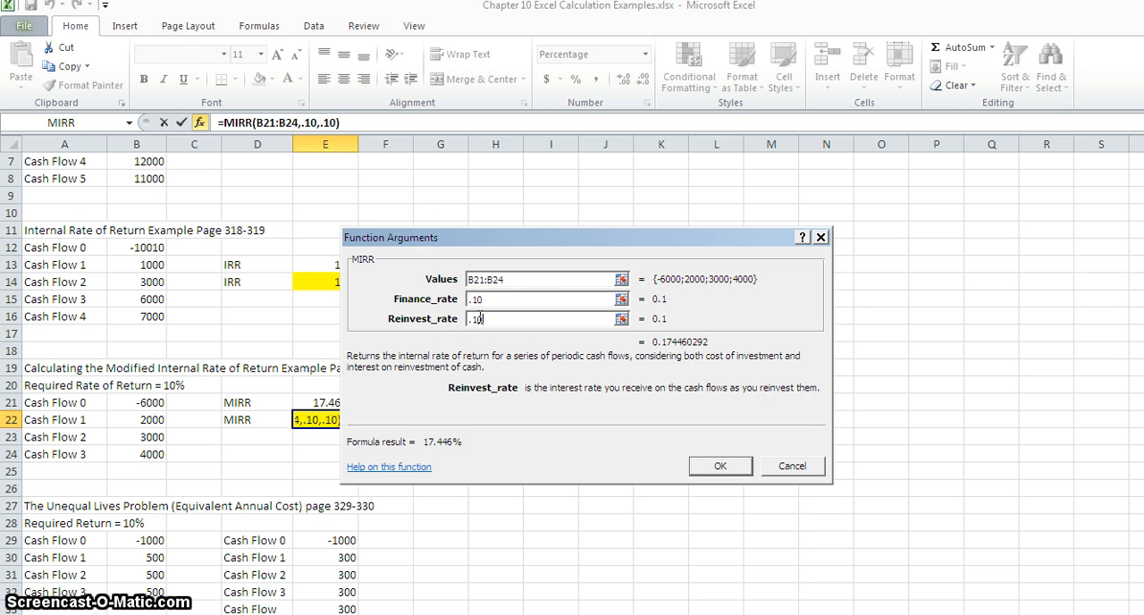
{"action": "left_click", "coordinate": [720, 466]}
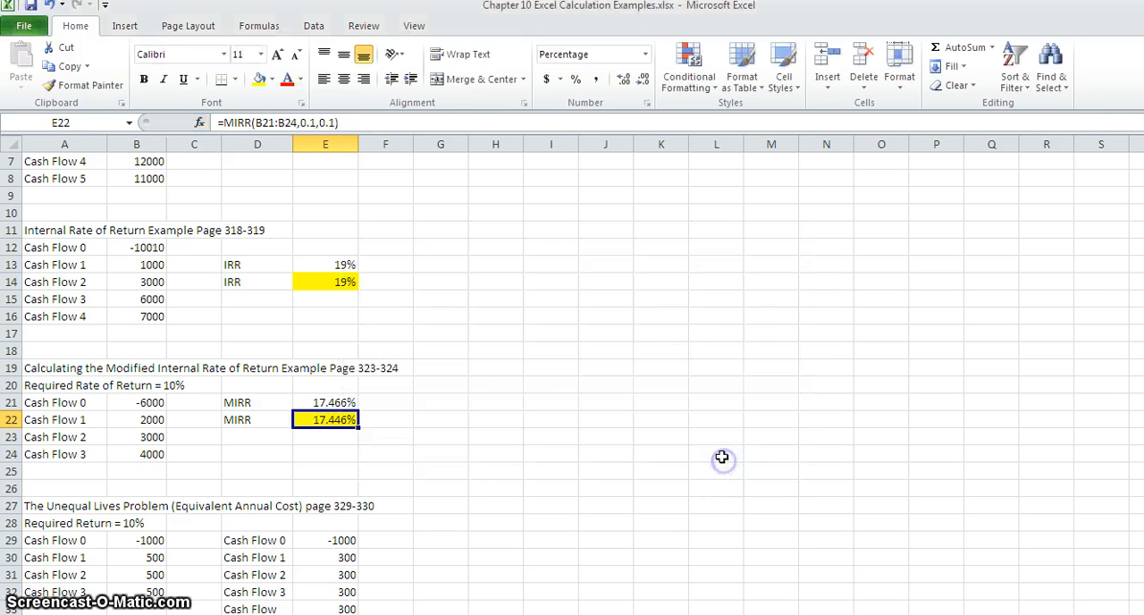
Fill the empty cell E24 below the MIRR results with a light red theme color.
{"action": "left_click", "coordinate": [321, 450]}
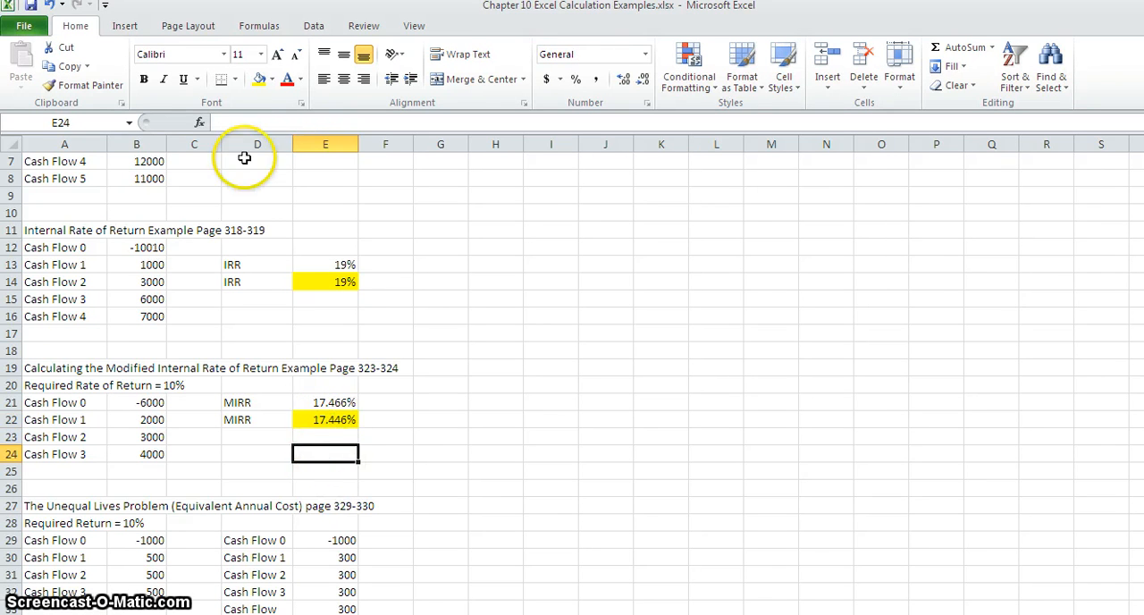
{"action": "left_click", "coordinate": [272, 79]}
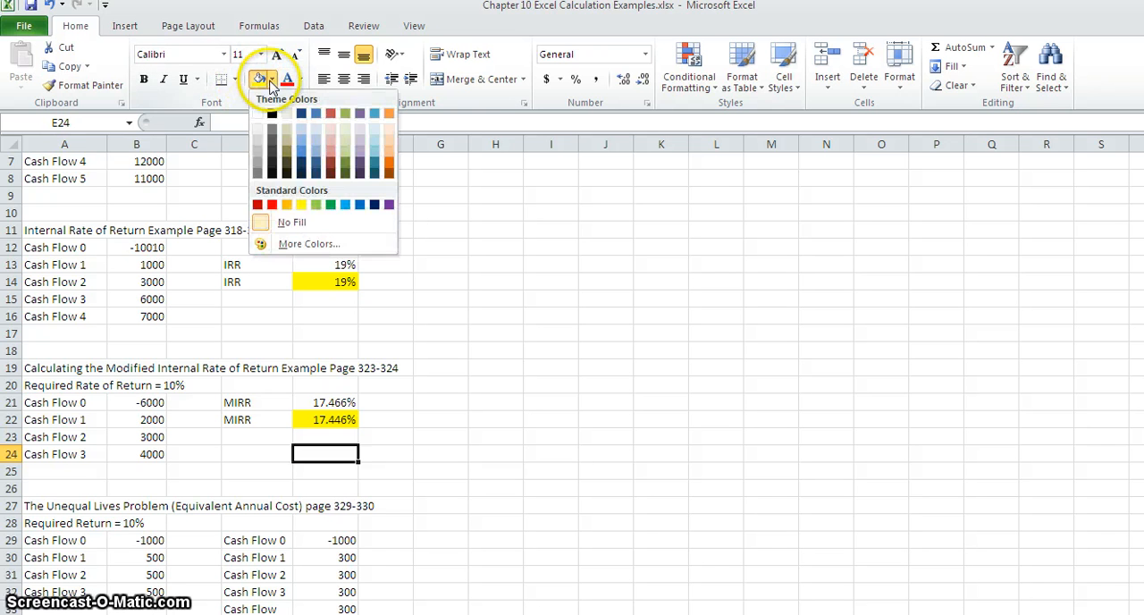
{"action": "left_click", "coordinate": [327, 153]}
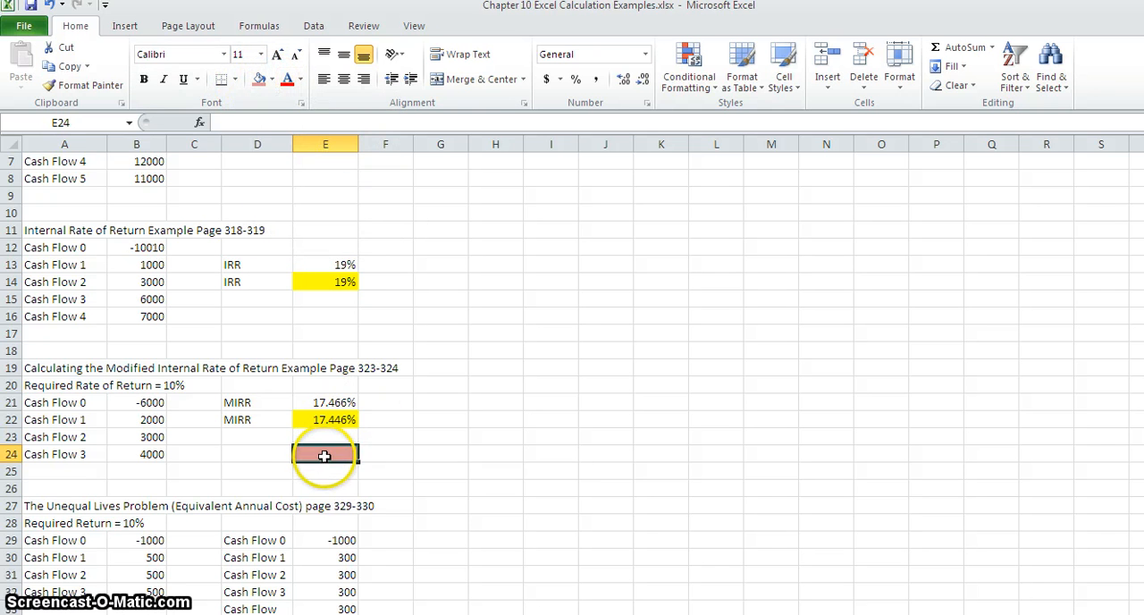
Calculate the internal rate of return of cash flows B21:B24 in E24 with the IRR function, leaving the guess empty.
{"action": "left_click", "coordinate": [199, 123]}
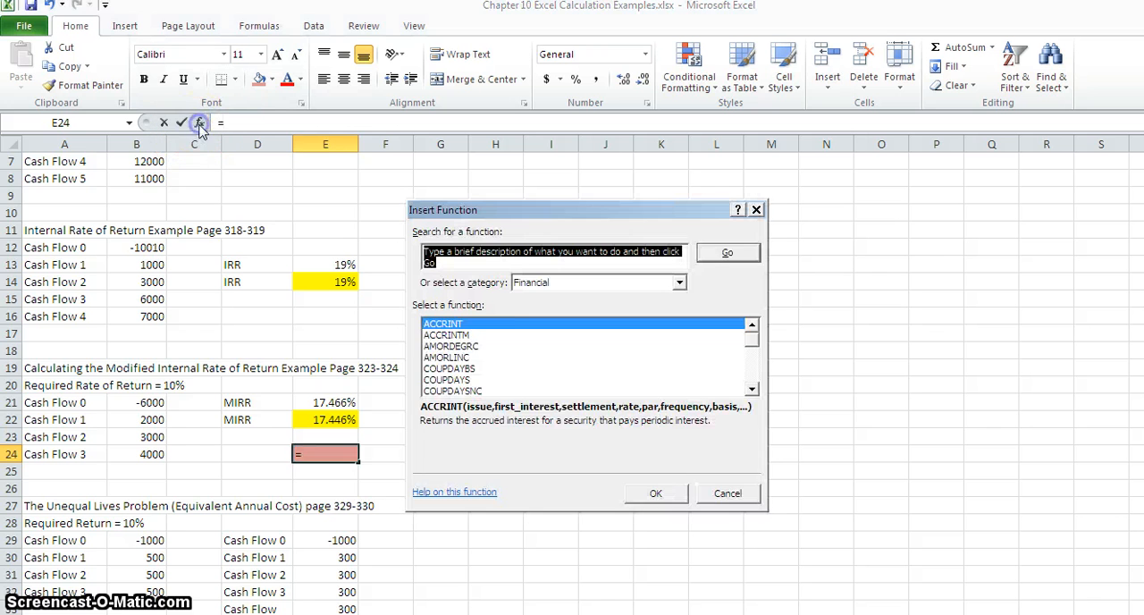
{"action": "left_click", "coordinate": [472, 346]}
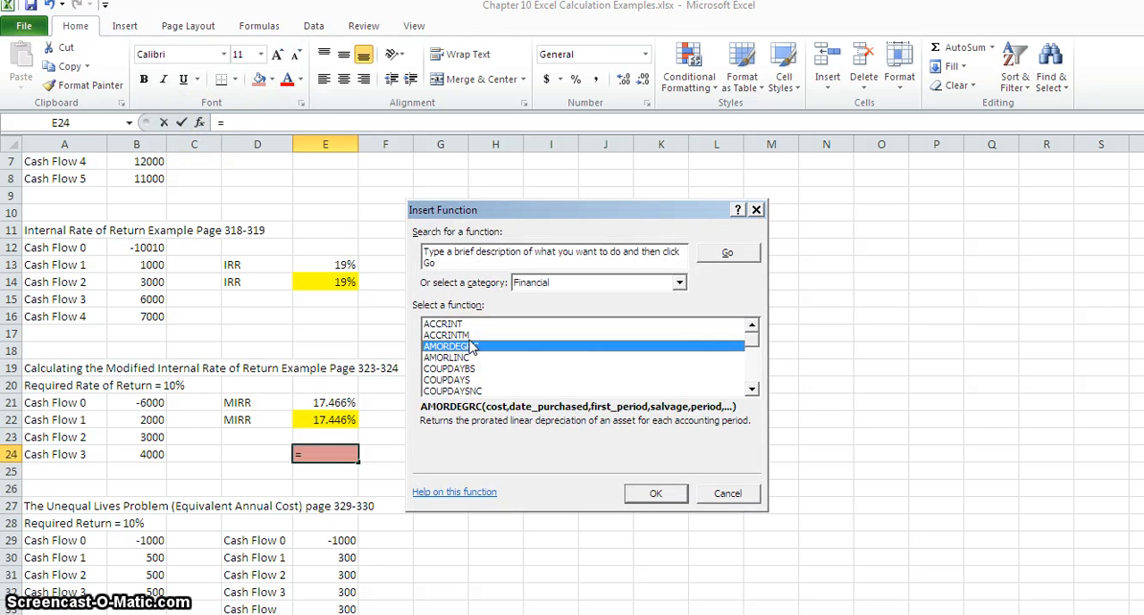
{"action": "key", "text": "i"}
{"action": "left_click", "coordinate": [753, 390]}
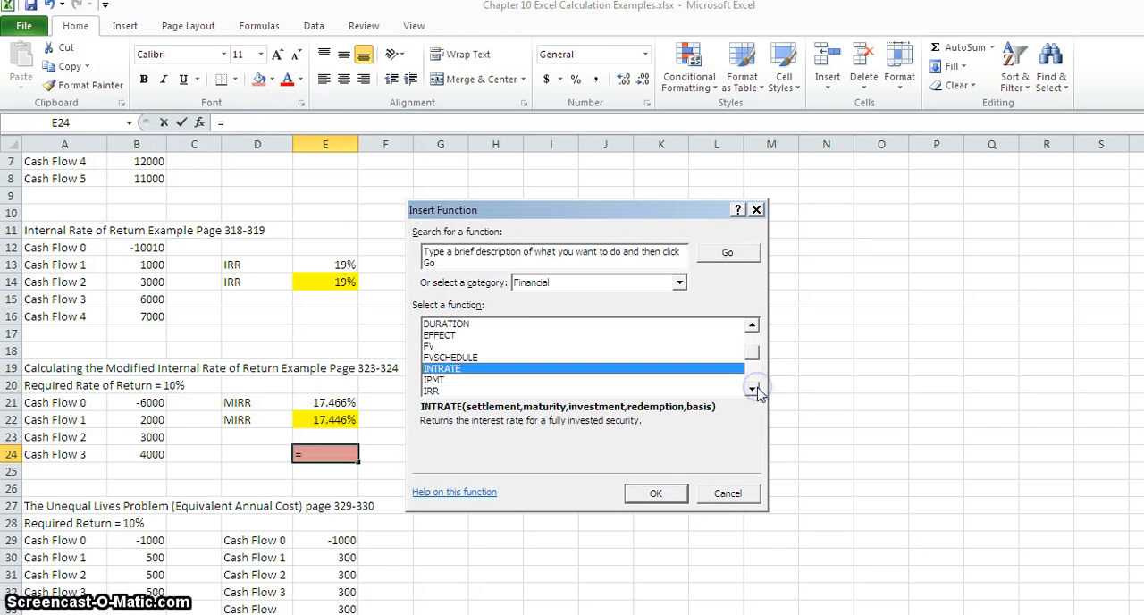
{"action": "left_click", "coordinate": [427, 391]}
{"action": "left_click", "coordinate": [642, 493]}
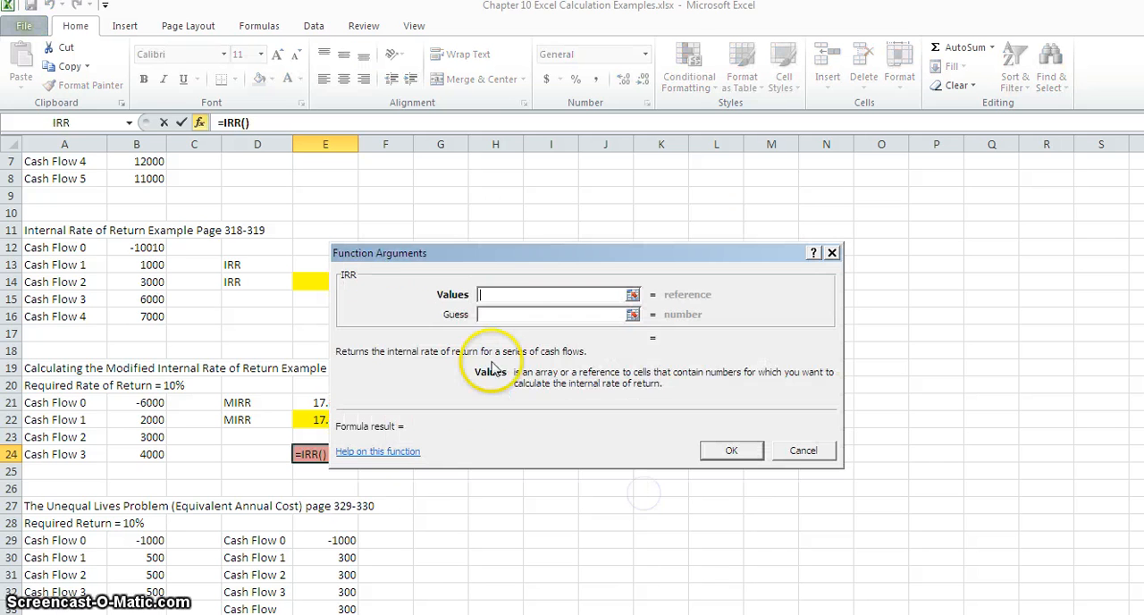
{"action": "left_click_drag", "start_coordinate": [143, 402], "coordinate": [150, 454]}
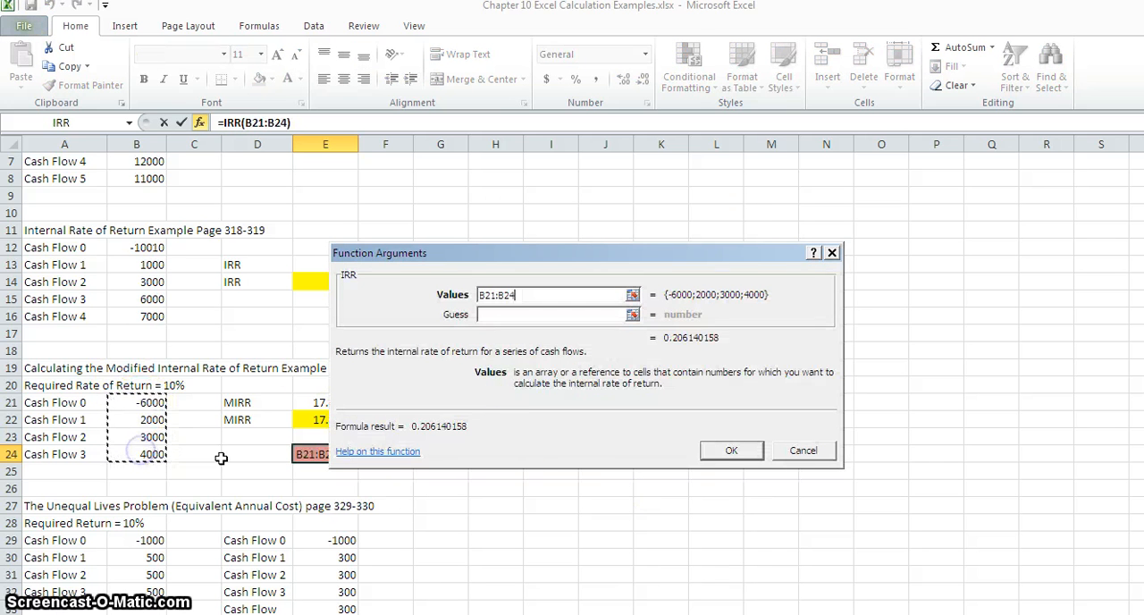
{"action": "left_click", "coordinate": [729, 450]}
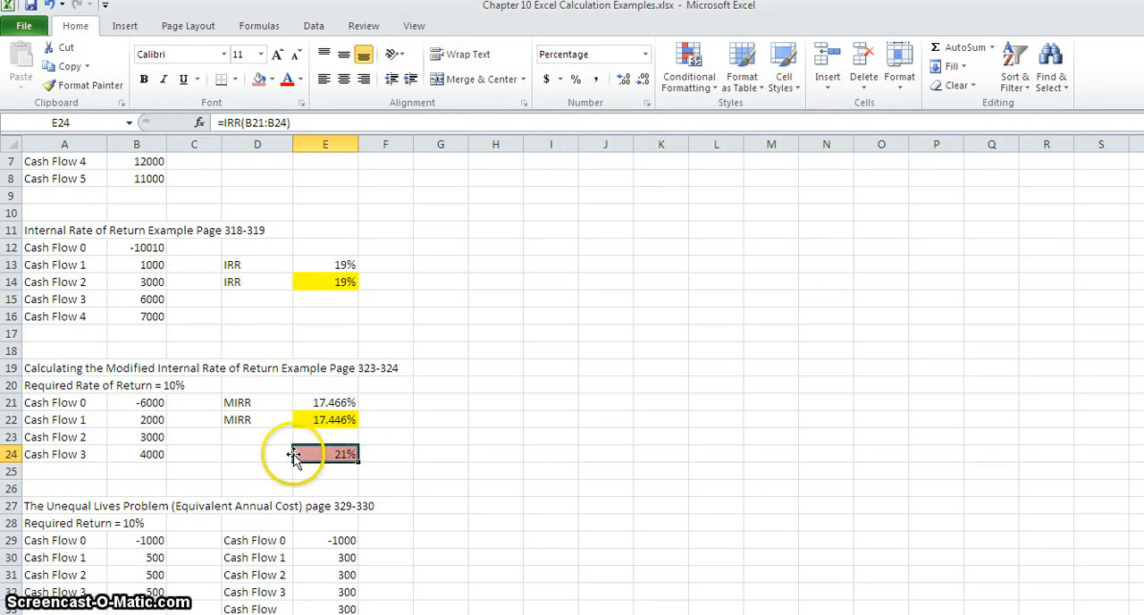
Insert the NPV function into the highlighted NPV cell B38 of the Unequal Lives Problem.
{"action": "scroll", "coordinate": [304, 493], "scroll_direction": "down", "scroll_amount": 4}
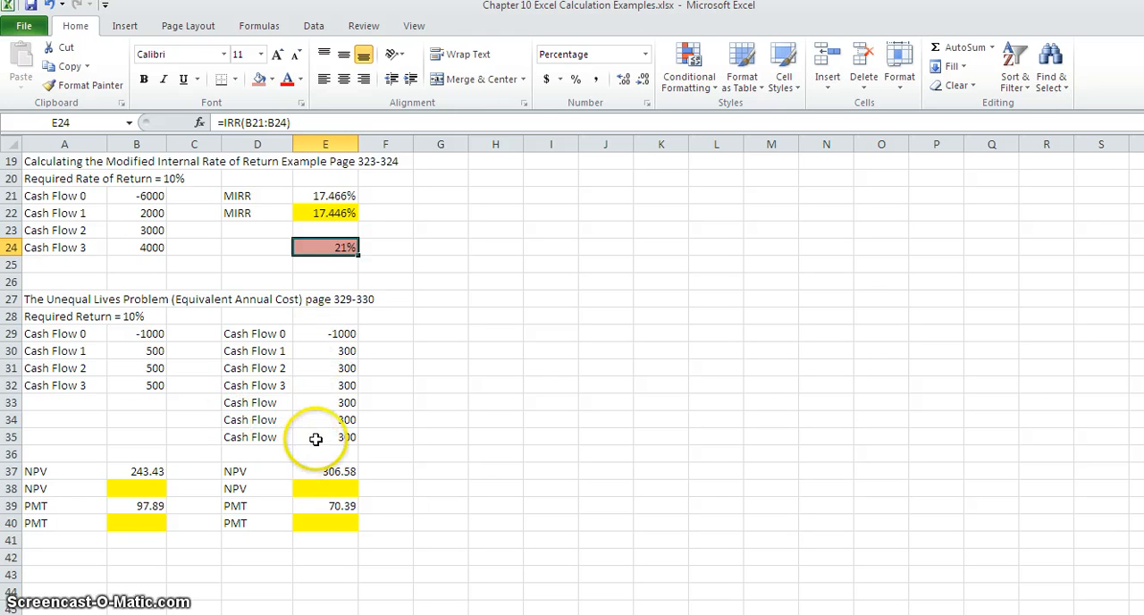
{"action": "left_click", "coordinate": [135, 488]}
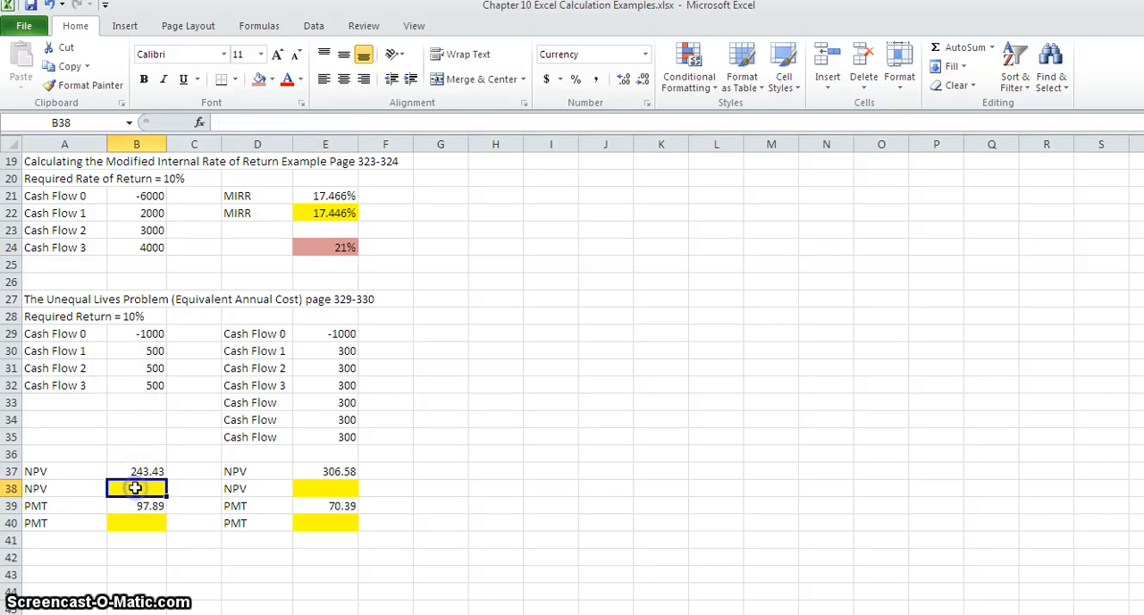
{"action": "left_click", "coordinate": [199, 123]}
{"action": "left_click", "coordinate": [436, 387]}
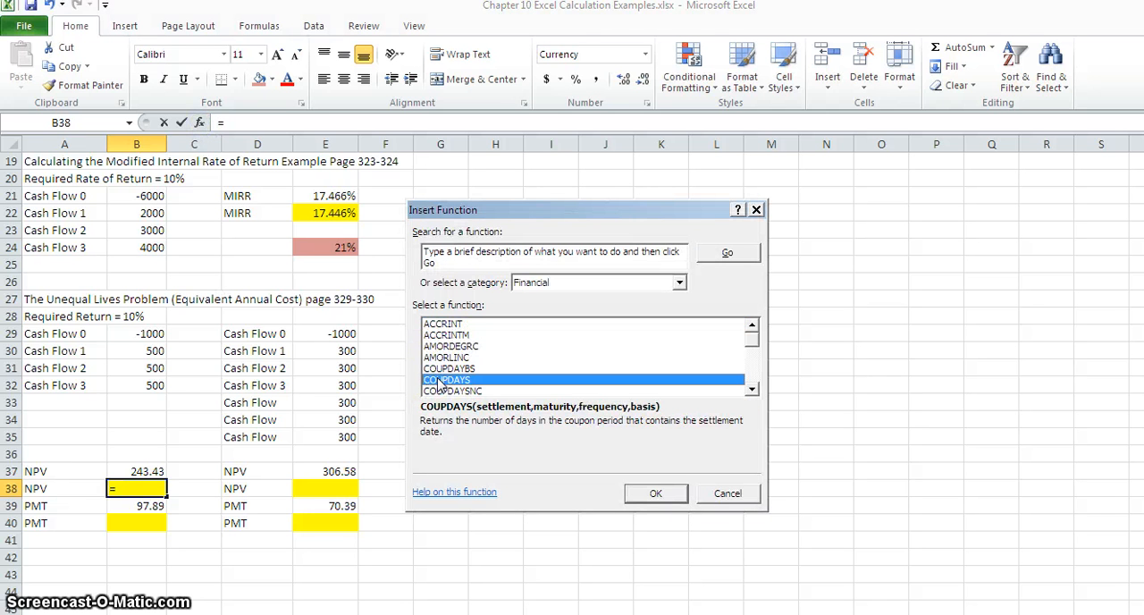
{"action": "key", "text": "n"}
{"action": "left_click", "coordinate": [751, 389]}
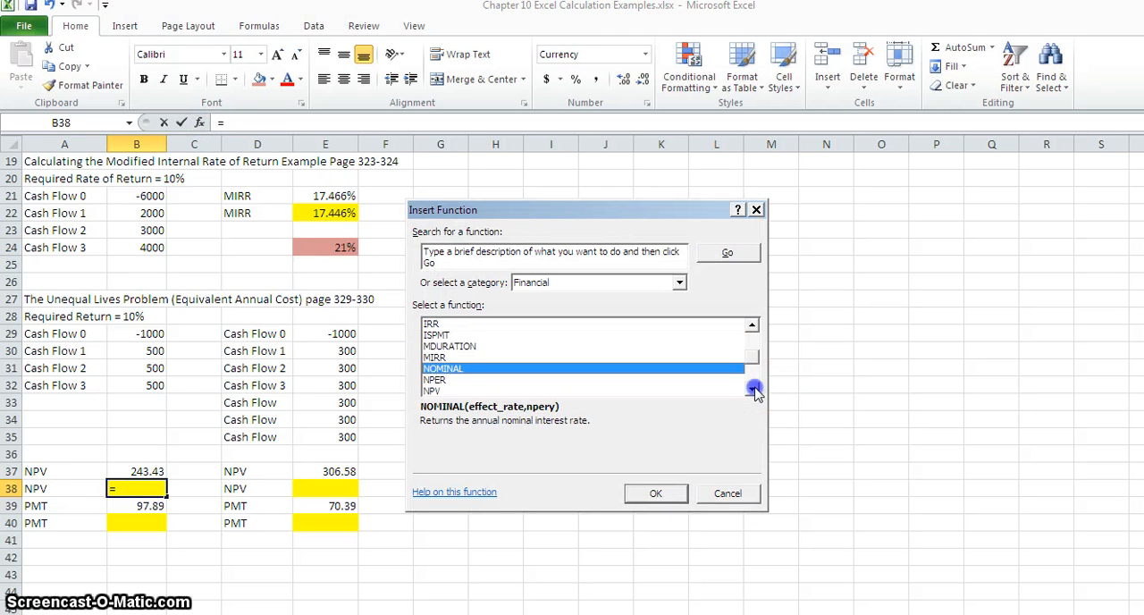
{"action": "left_click", "coordinate": [433, 368]}
{"action": "left_click", "coordinate": [655, 492]}
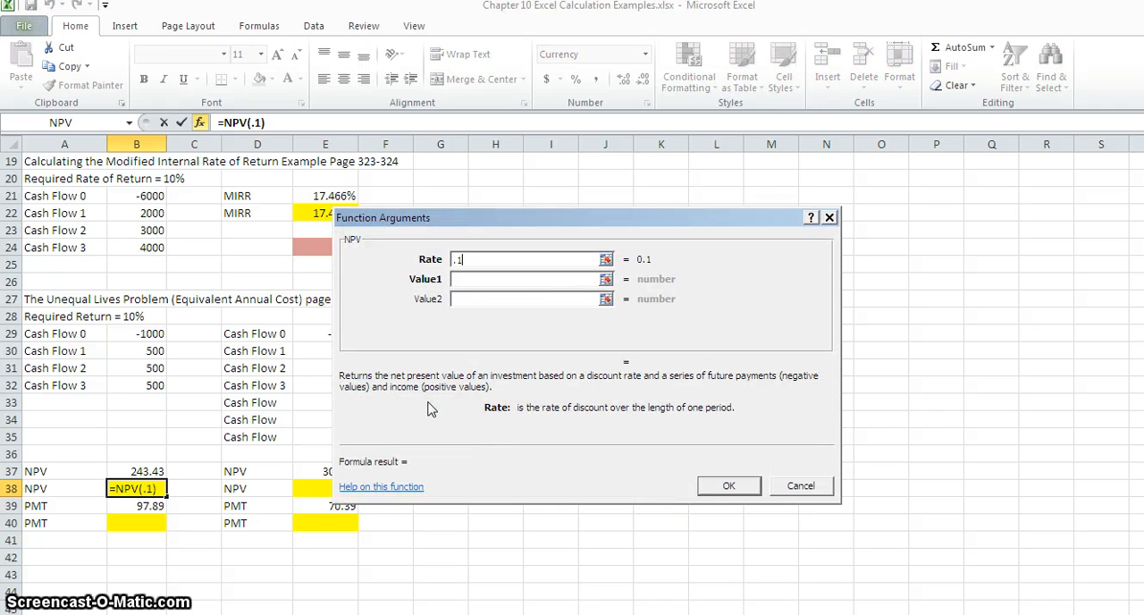
Complete the NPV function in B38 with a rate of .10 and cash flows B30:B32 as Value1.
{"action": "left_click", "coordinate": [459, 278]}
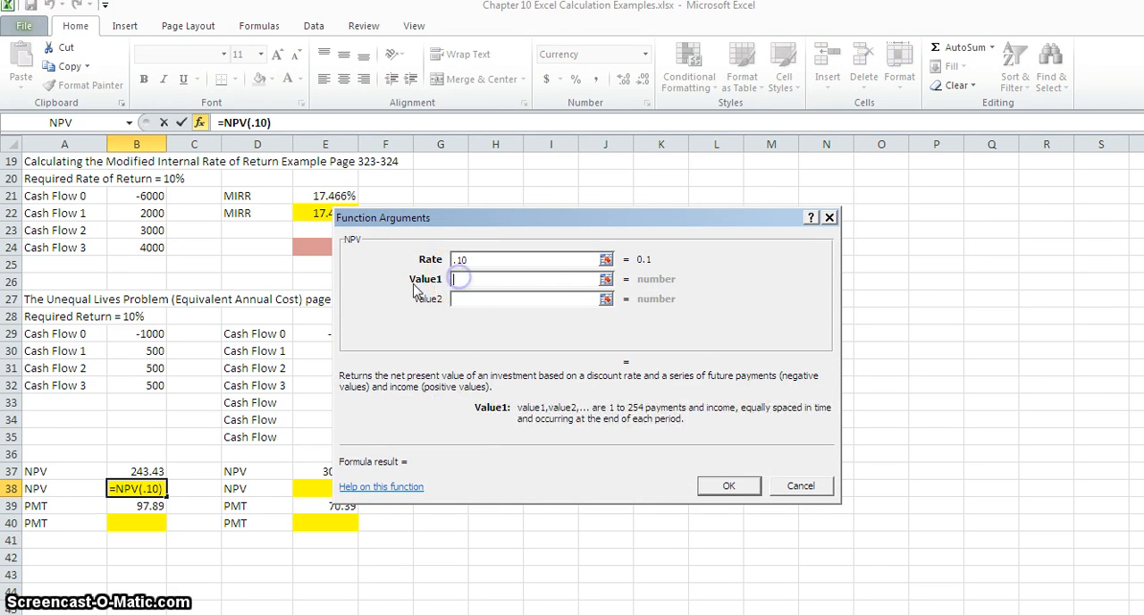
{"action": "left_click_drag", "start_coordinate": [148, 350], "coordinate": [150, 383]}
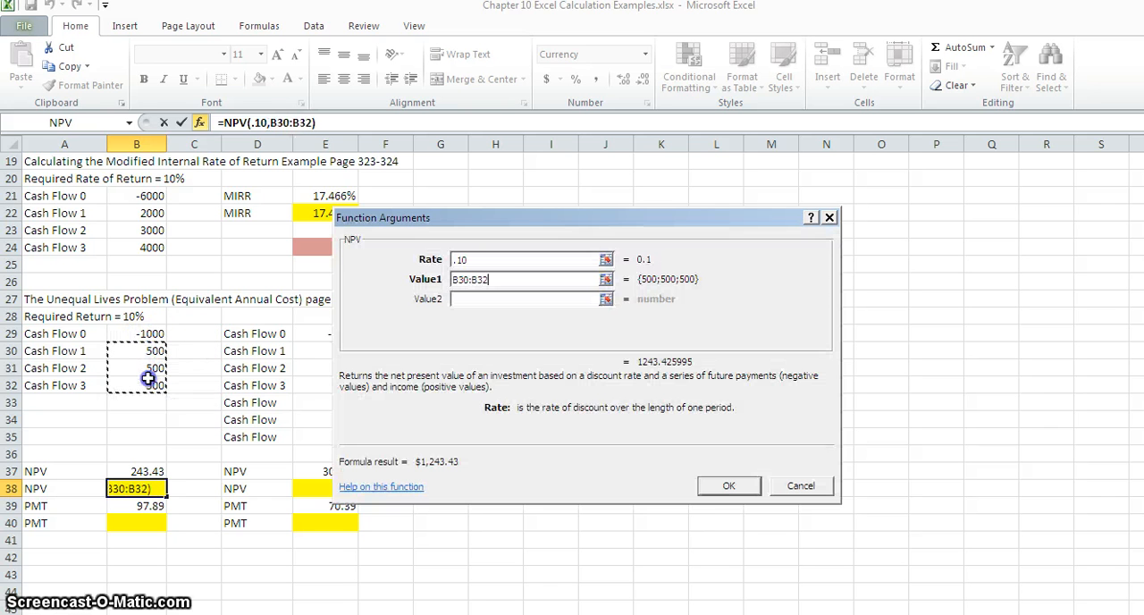
{"action": "left_click", "coordinate": [730, 485]}
Append -1000 to the NPV formula in B38 to subtract the initial investment.
{"action": "left_click", "coordinate": [323, 123]}
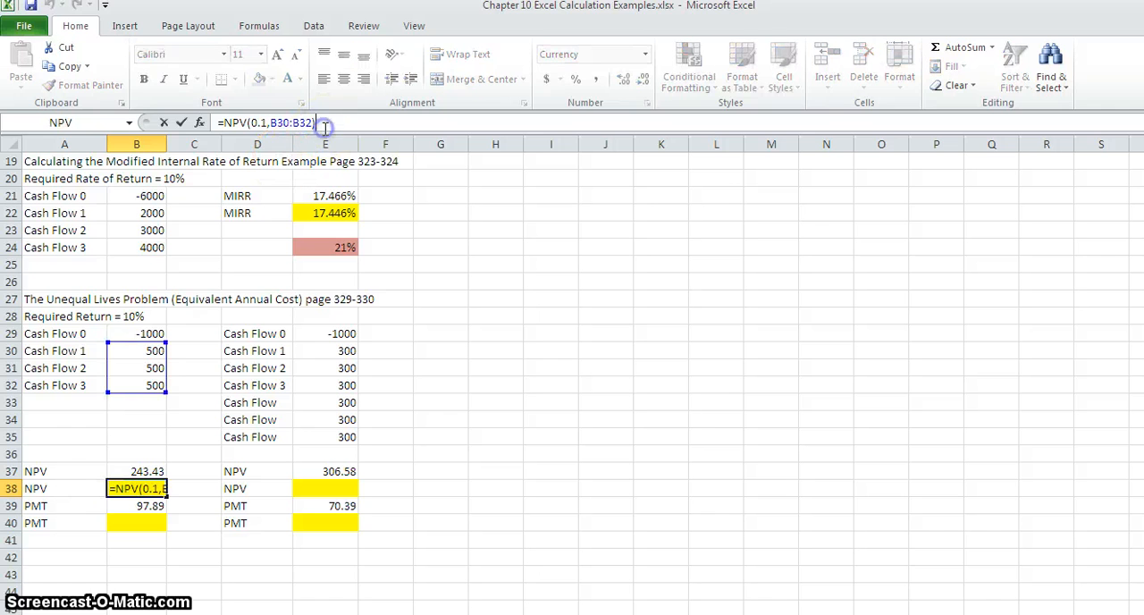
{"action": "type", "text": "-"}
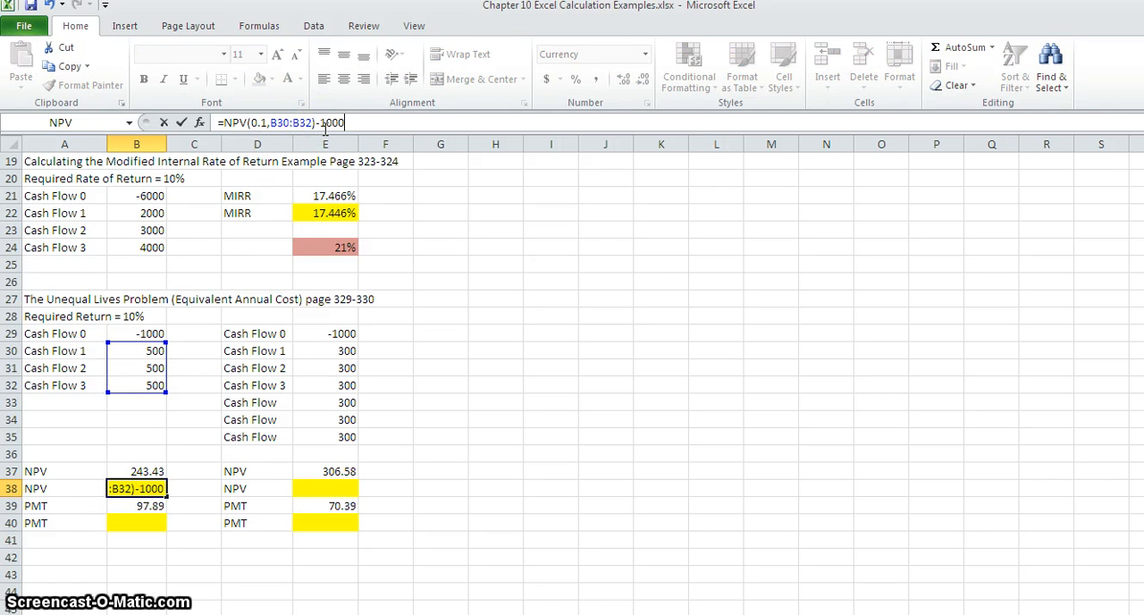
{"action": "type", "text": "1000"}
{"action": "key", "text": "Return"}
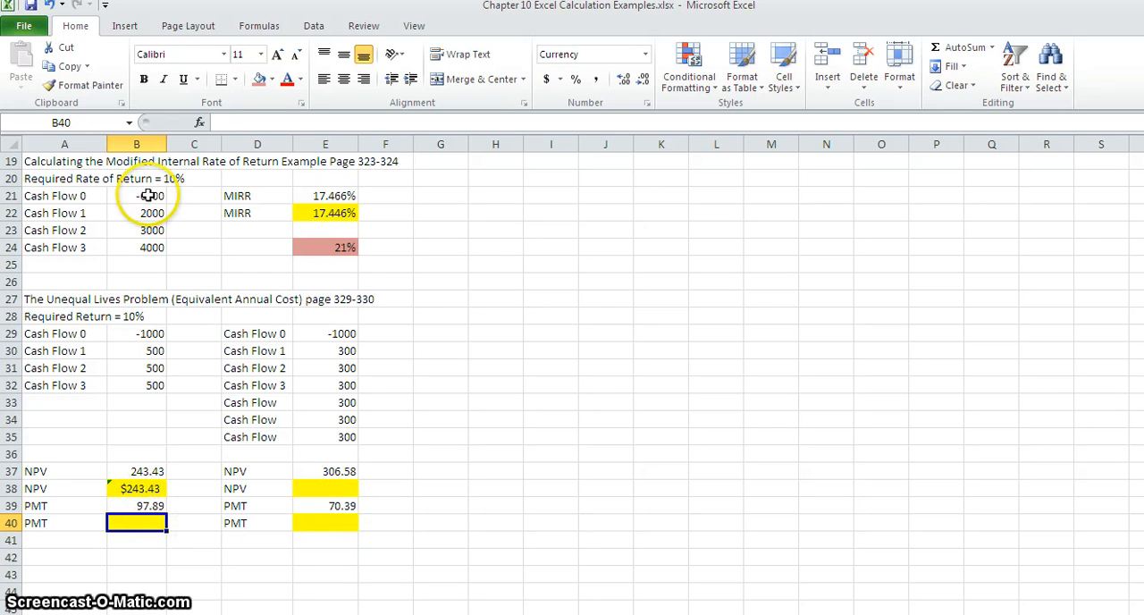
Insert the PMT function from the Financial category into the highlighted PMT cell B40.
{"action": "left_click", "coordinate": [199, 123]}
{"action": "left_click", "coordinate": [462, 369]}
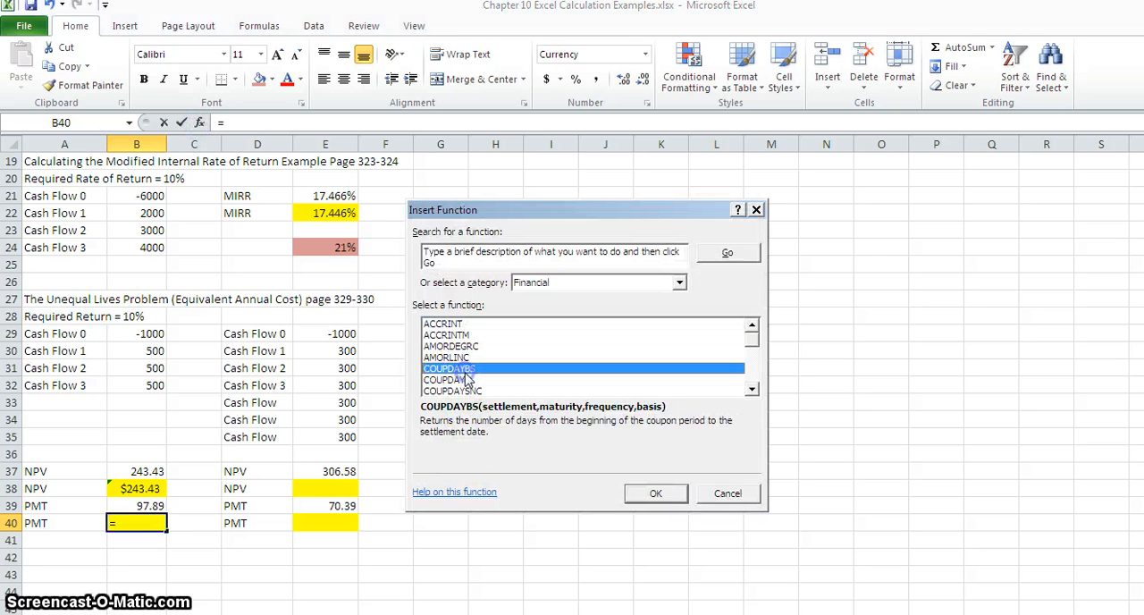
{"action": "key", "text": "p"}
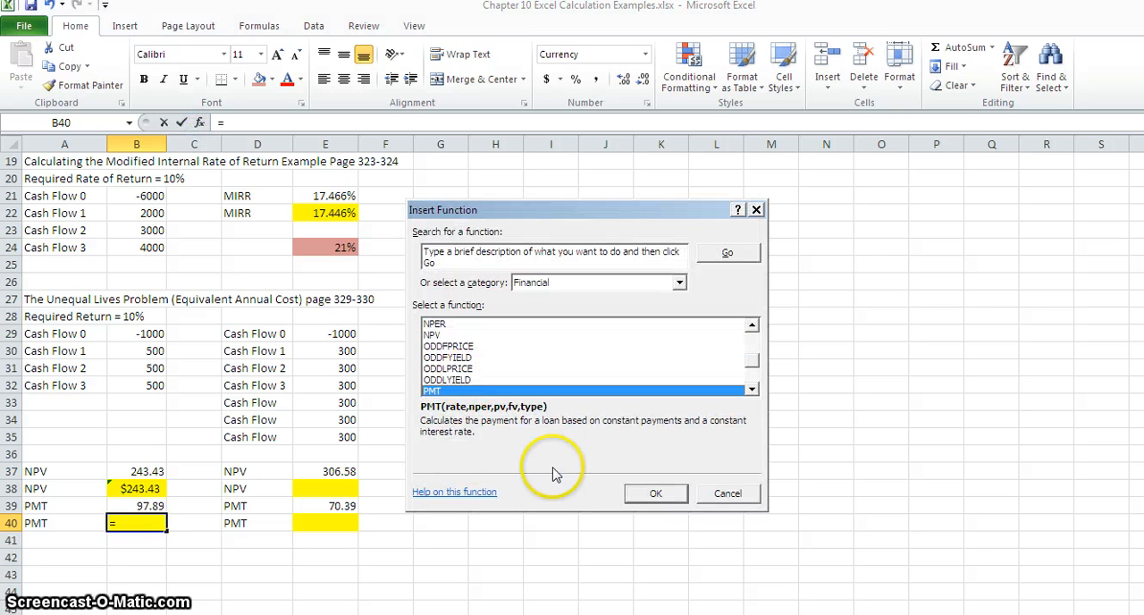
{"action": "left_click", "coordinate": [652, 494]}
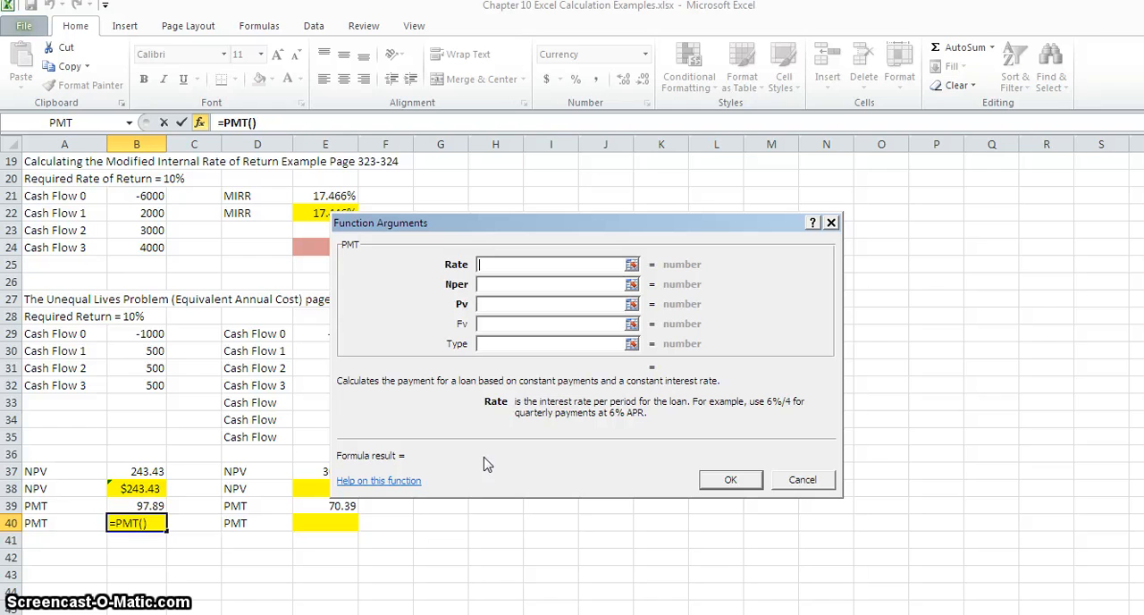
Complete the PMT function in B40 with a rate of .10, 3 periods and a present value of -243.43.
{"action": "left_click", "coordinate": [489, 285]}
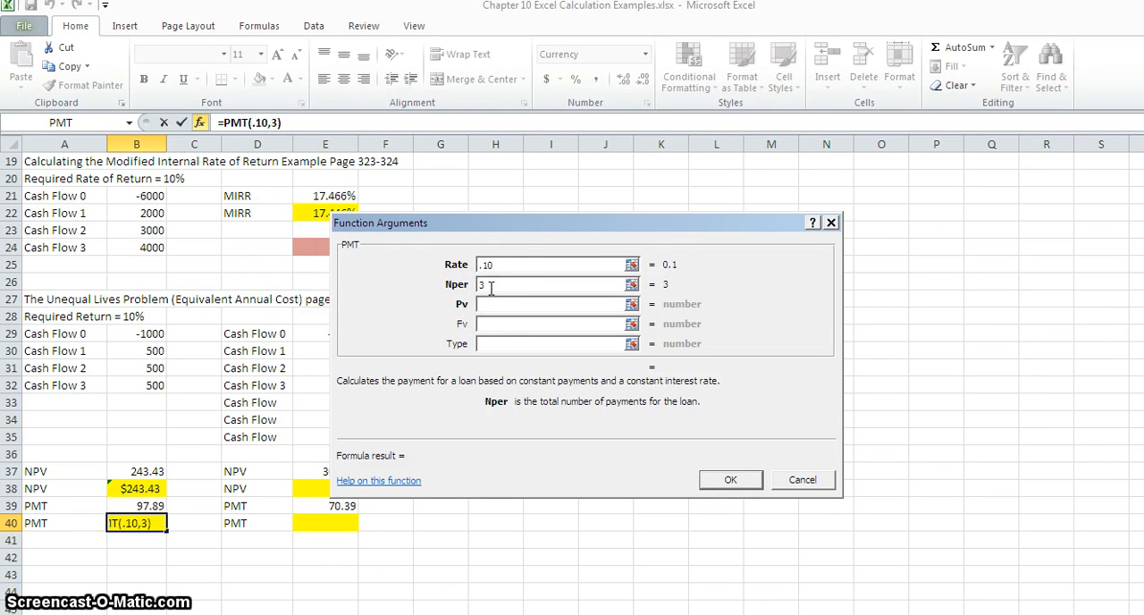
{"action": "left_click", "coordinate": [492, 303]}
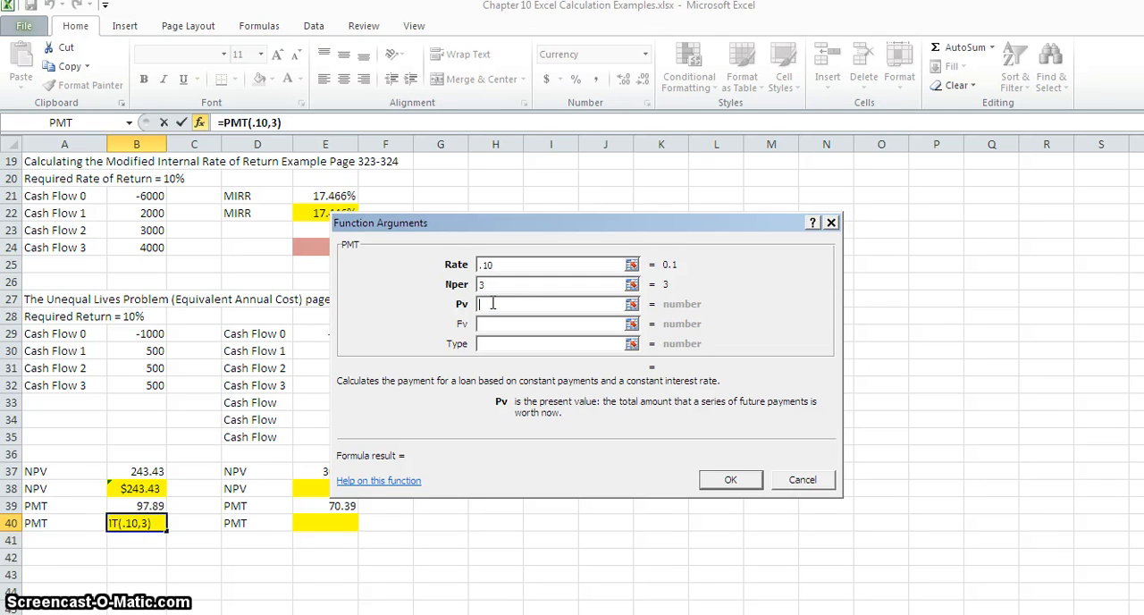
{"action": "type", "text": "-243.43"}
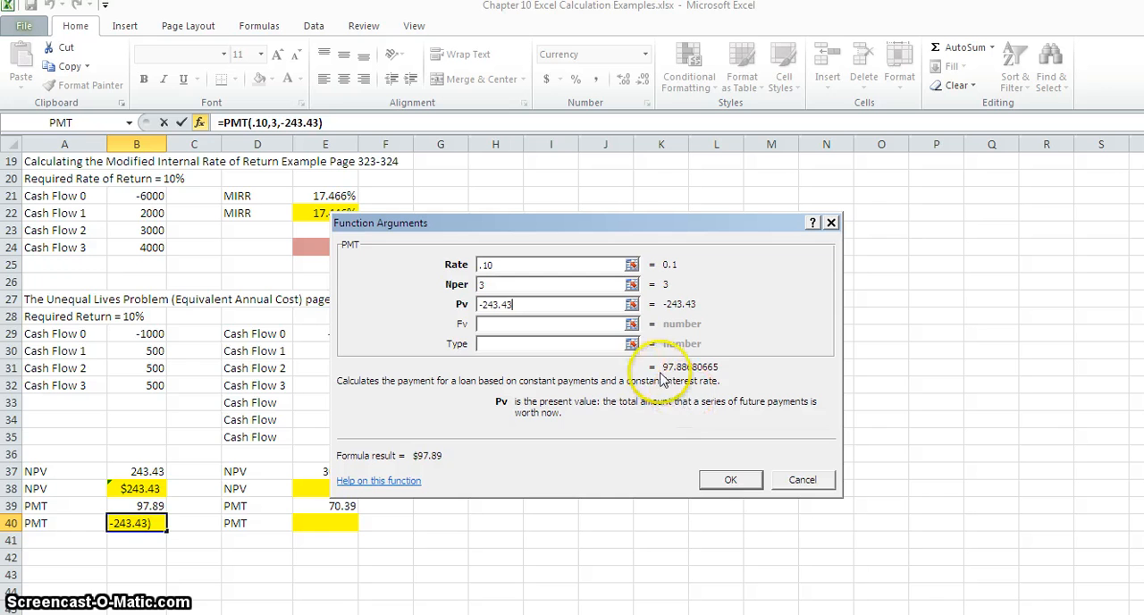
{"action": "left_click", "coordinate": [730, 481]}
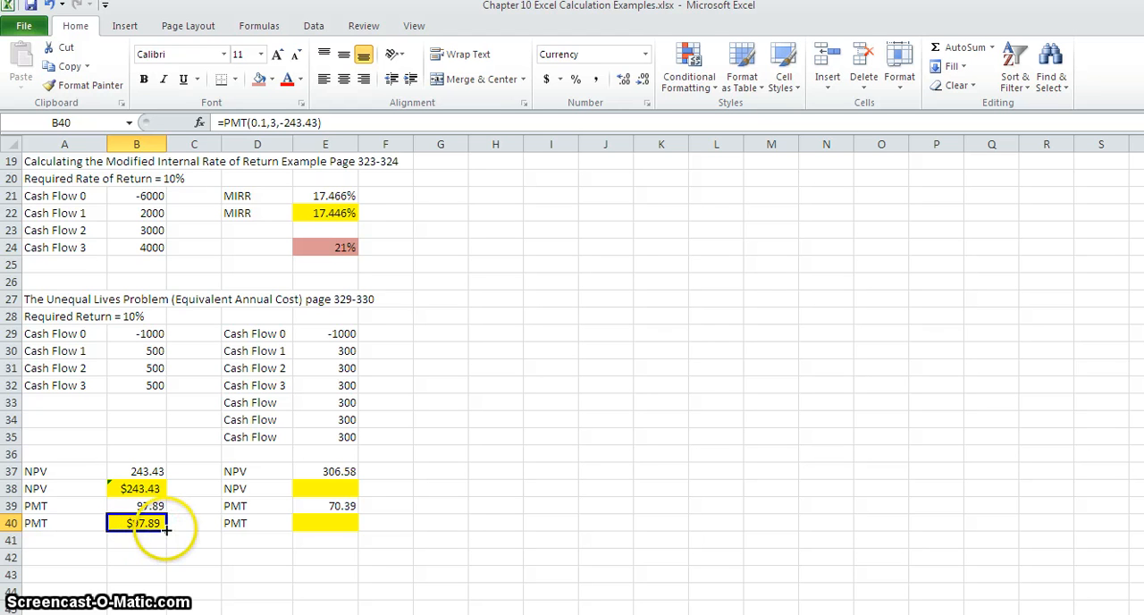
Enter 306.58 as the NPV of the six-year project in the highlighted cell E38.
{"action": "left_click", "coordinate": [326, 489]}
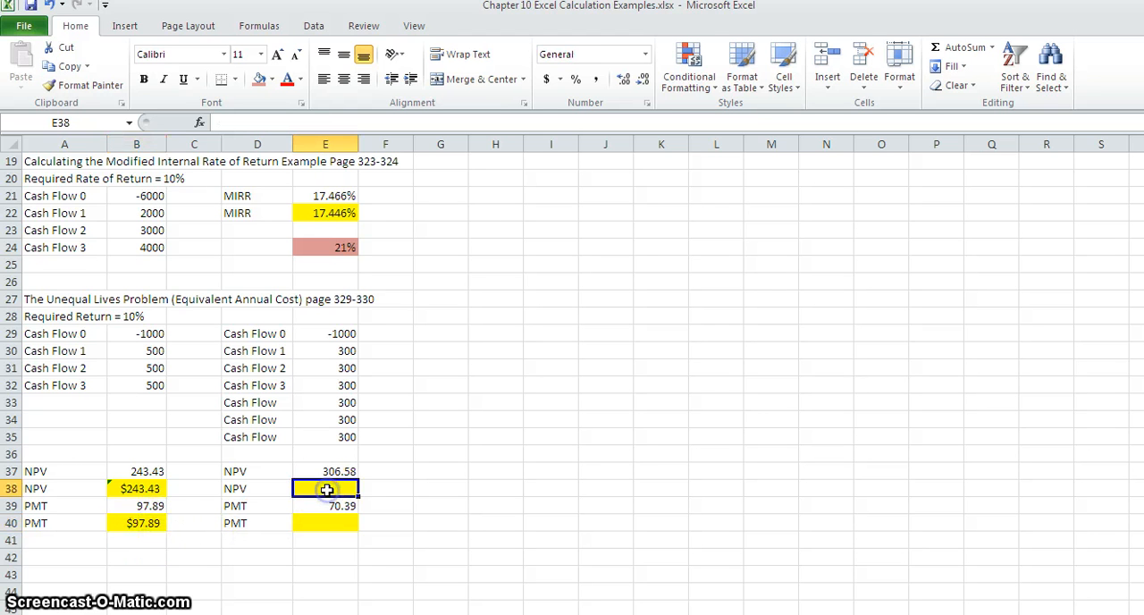
{"action": "type", "text": "306.5"}
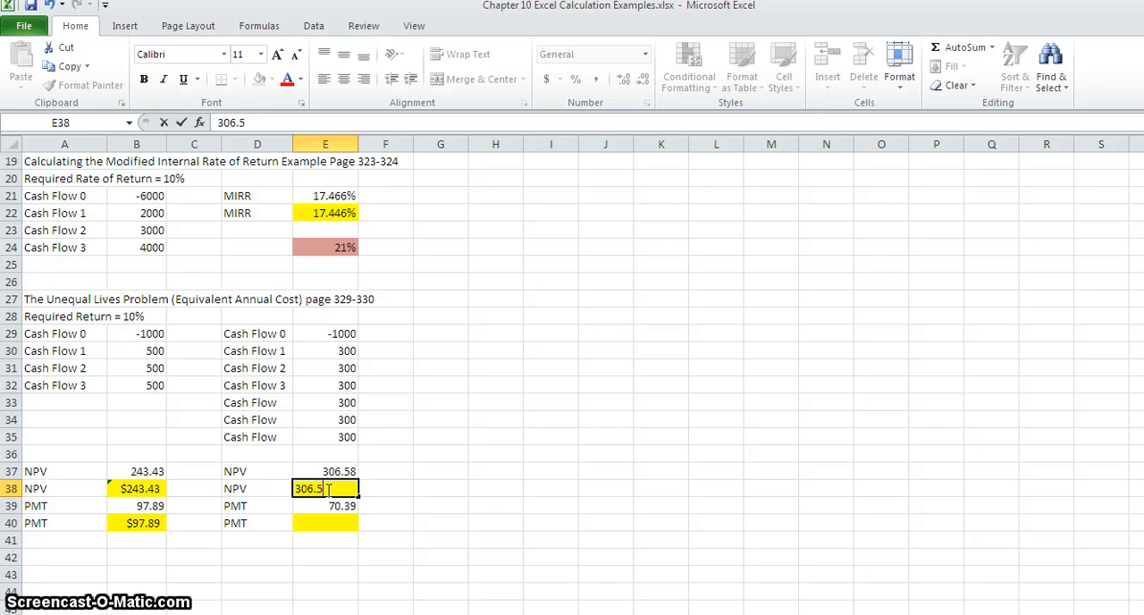
{"action": "type", "text": "8"}
{"action": "key", "text": "Return"}
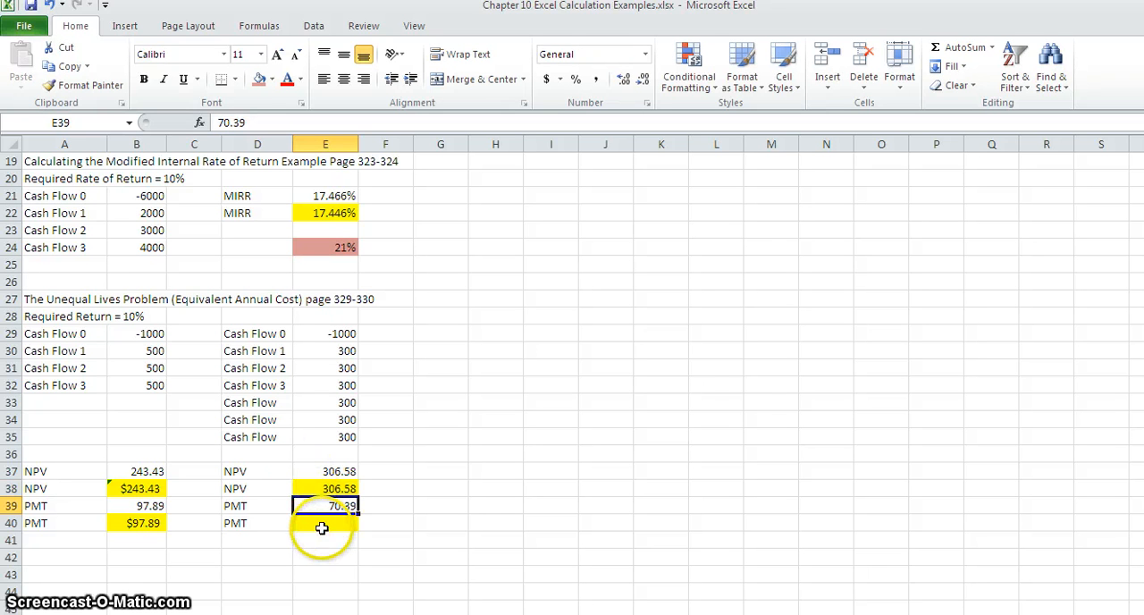
Insert the PMT function from the Financial category into the highlighted PMT cell E40.
{"action": "left_click", "coordinate": [322, 526]}
{"action": "left_click", "coordinate": [199, 123]}
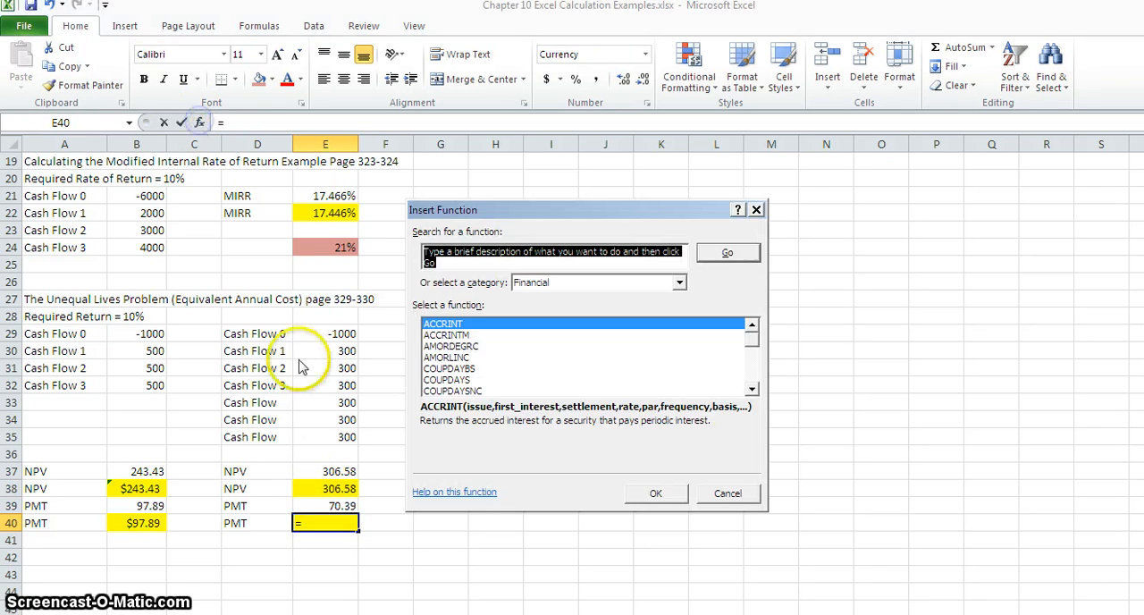
{"action": "left_click", "coordinate": [456, 380]}
{"action": "key", "text": "p"}
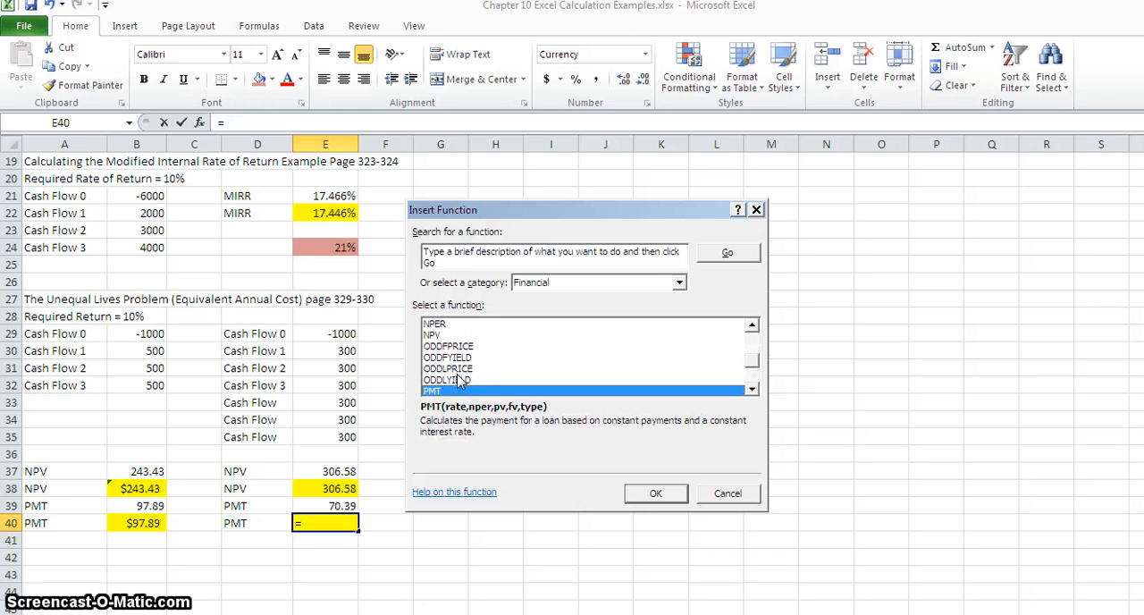
{"action": "left_click", "coordinate": [644, 487]}
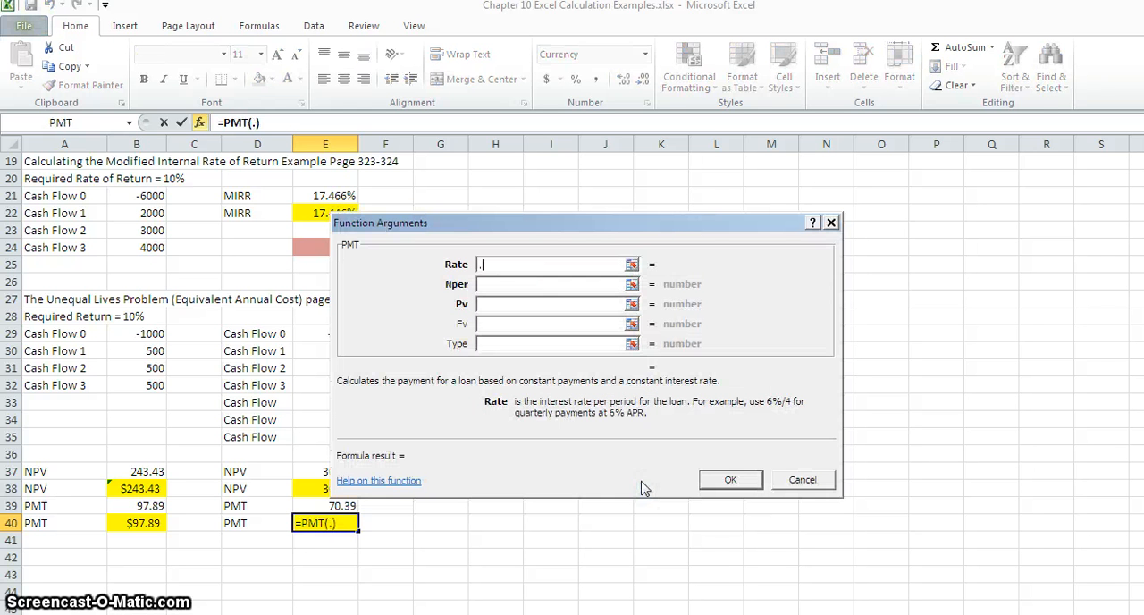
Complete the PMT function in E40 with a rate of .10, 6 periods and a present value of -306.58.
{"action": "left_click", "coordinate": [489, 285]}
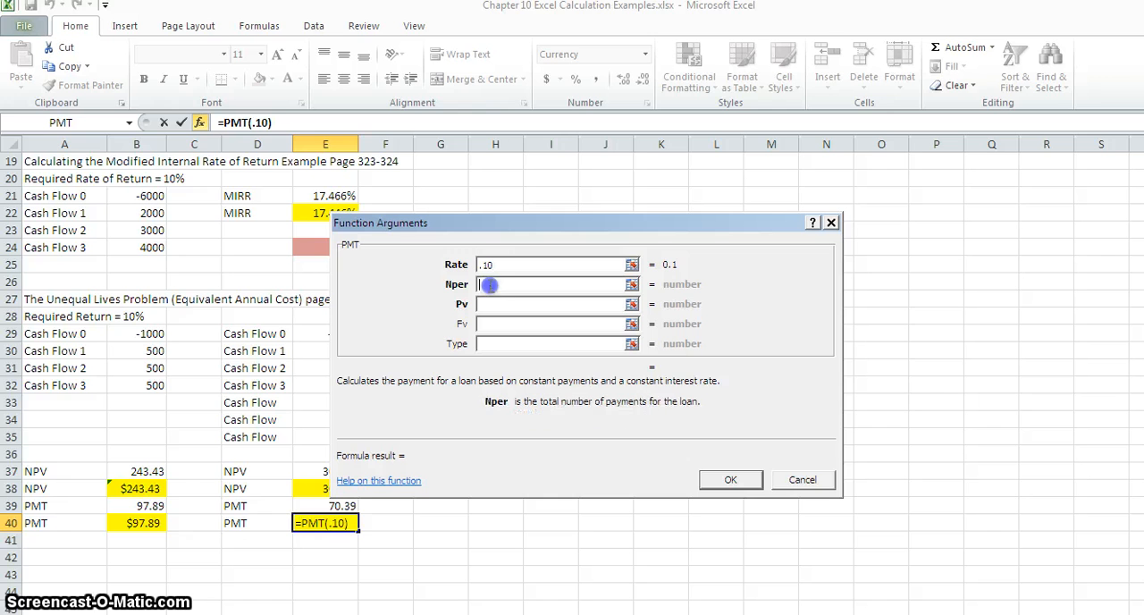
{"action": "type", "text": "6"}
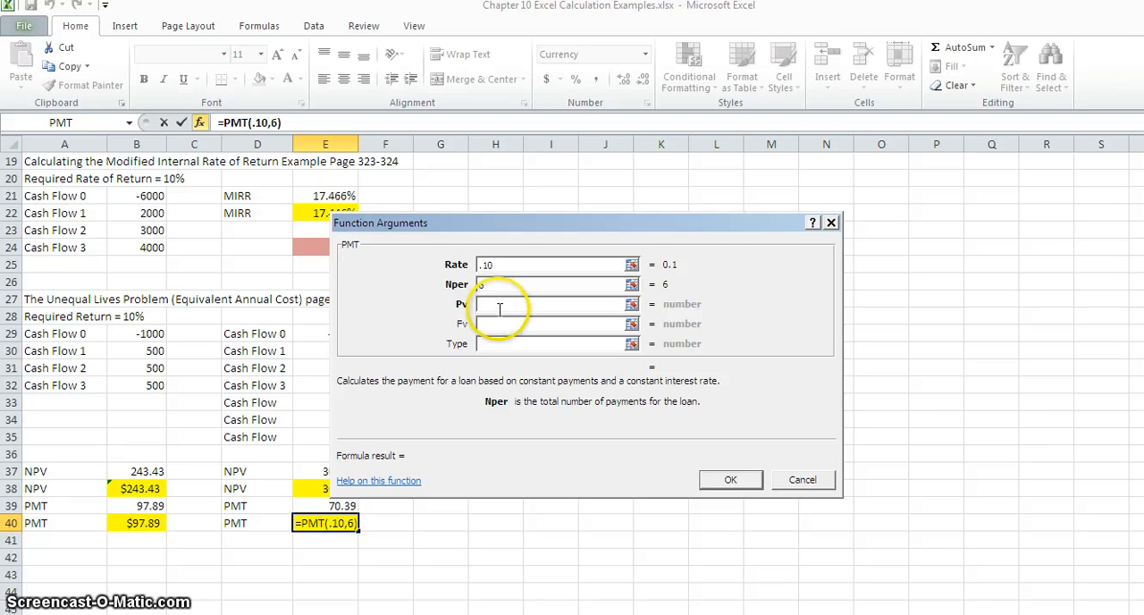
{"action": "left_click", "coordinate": [497, 304]}
{"action": "left_click_drag", "start_coordinate": [451, 230], "coordinate": [535, 242]}
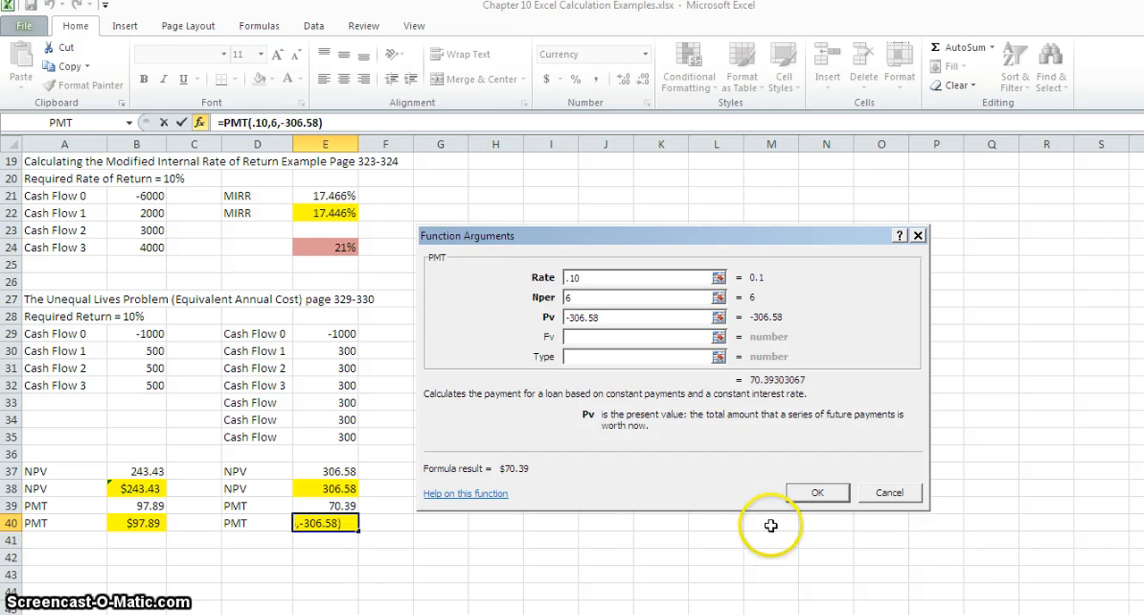
{"action": "left_click", "coordinate": [811, 494]}
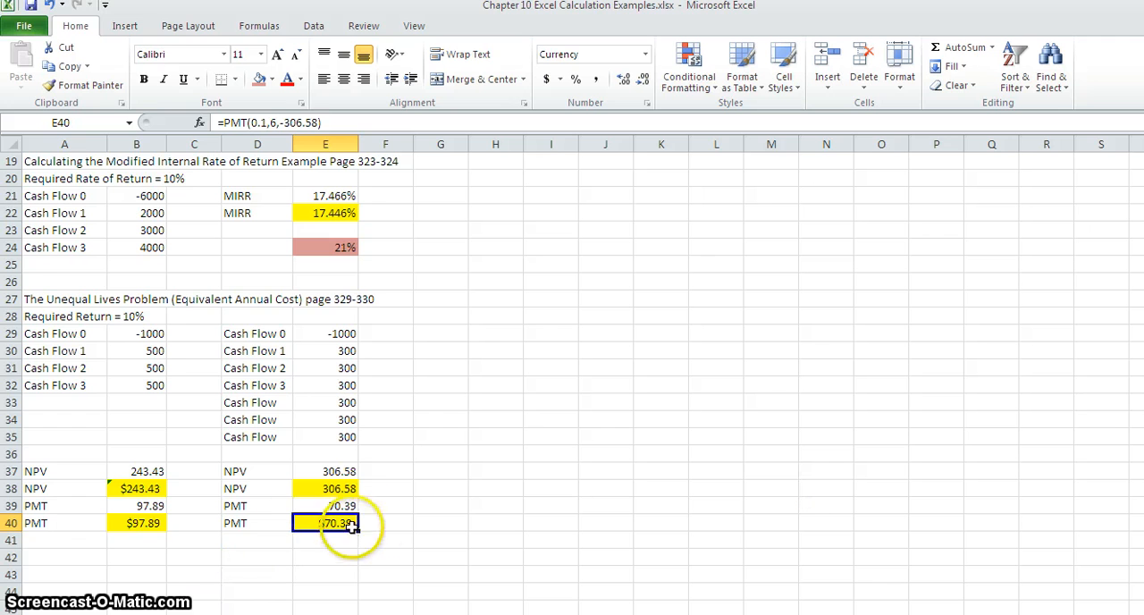